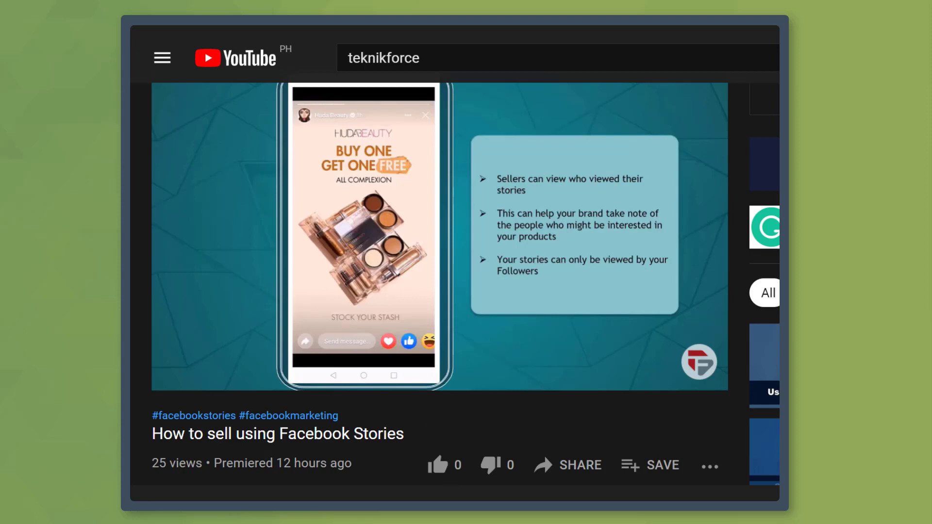
Step: Like the 'How to sell using Facebook Stories' video, raising its likes from 0 to 1
click(438, 473)
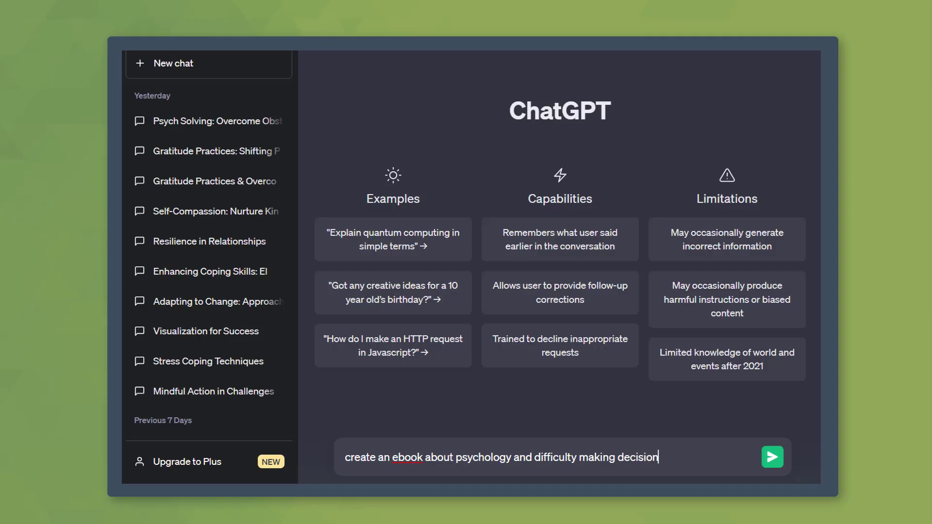
Step: Send the psychology ebook-titles prompt and open Gutenberg's Psychology and Philosophy Bookshelf
text(s)
key(Return)
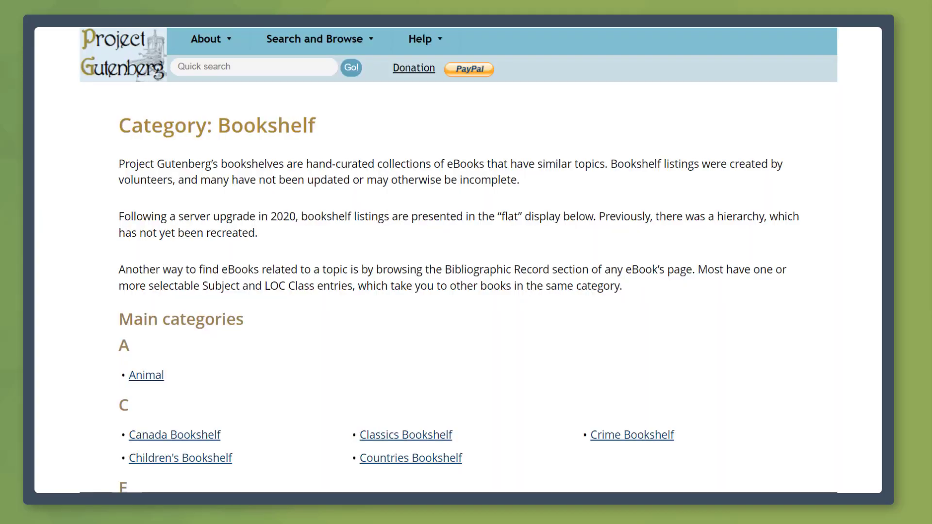
scroll(236, 275, down, 15)
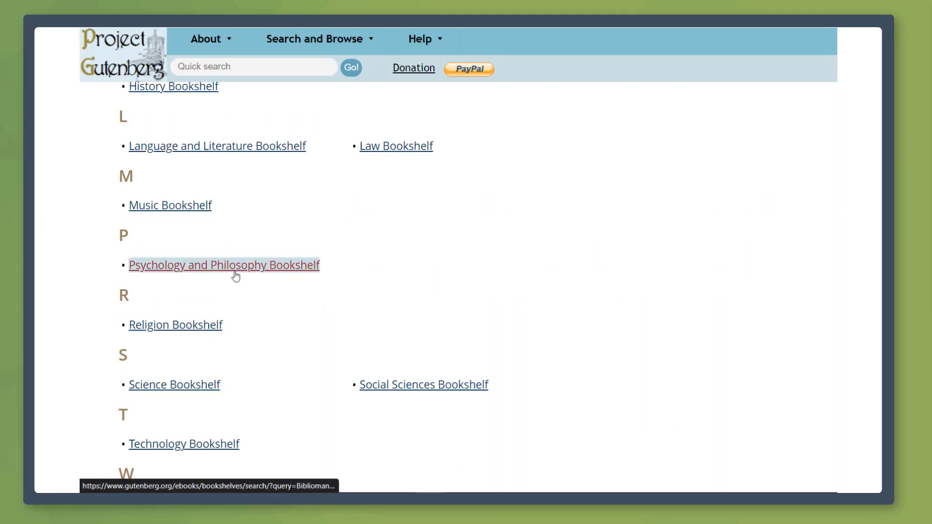
click(235, 266)
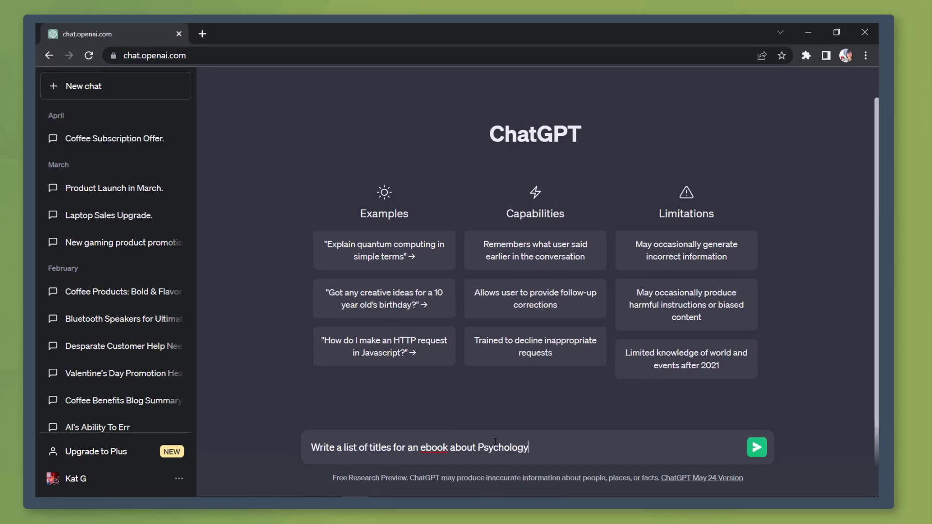
Step: Request 15 ebook titles about psychology and difficulty coping, and copy the list
text(and difficulty coping)
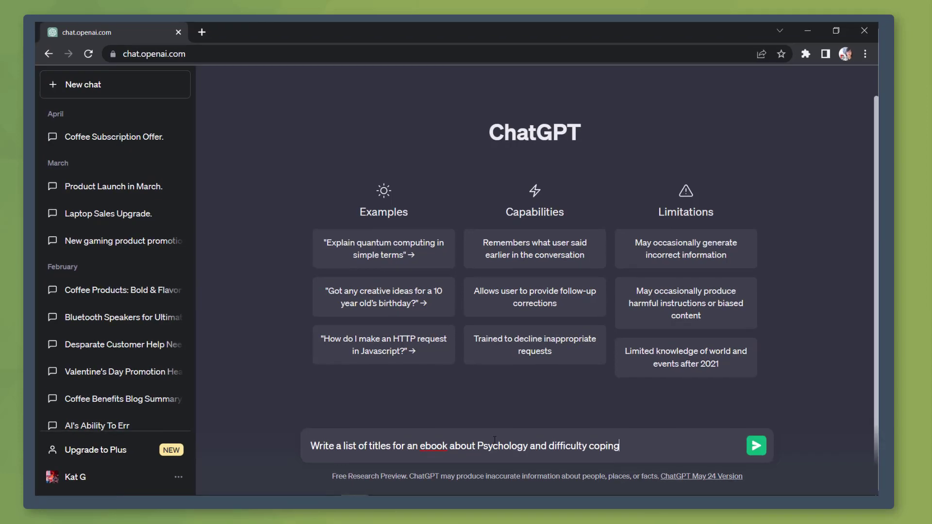
key(Return)
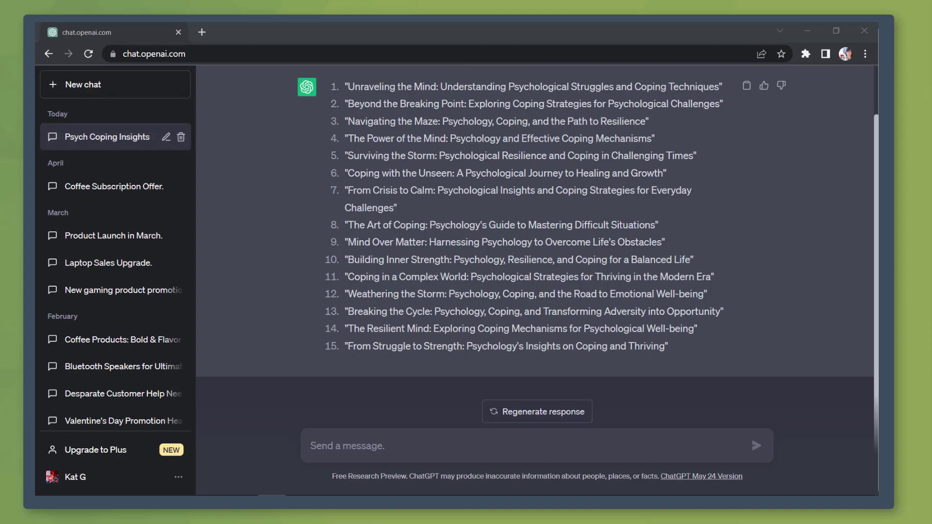
drag(668, 346, 345, 142)
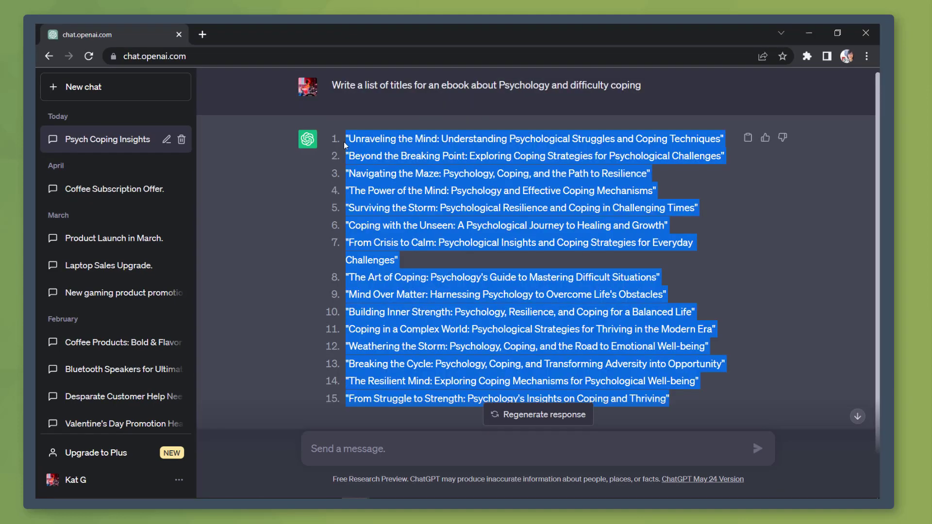
right_click(358, 142)
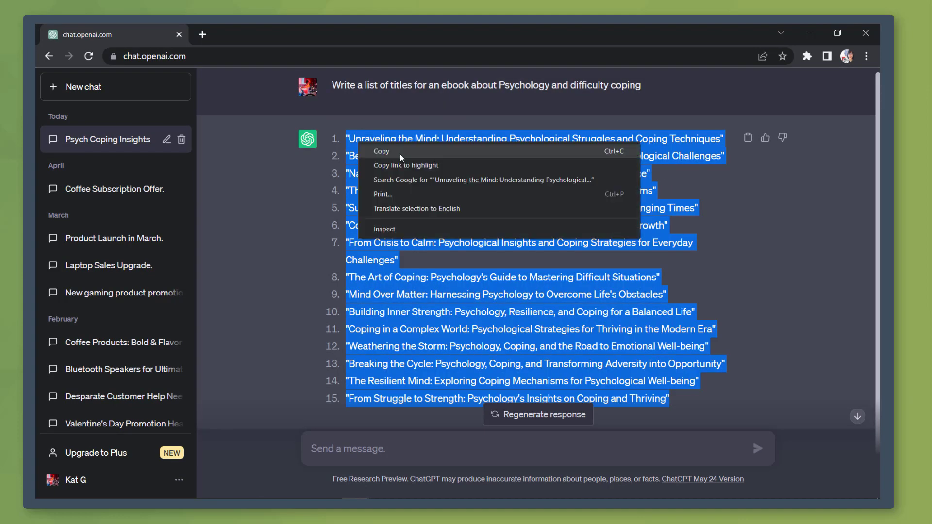
click(400, 153)
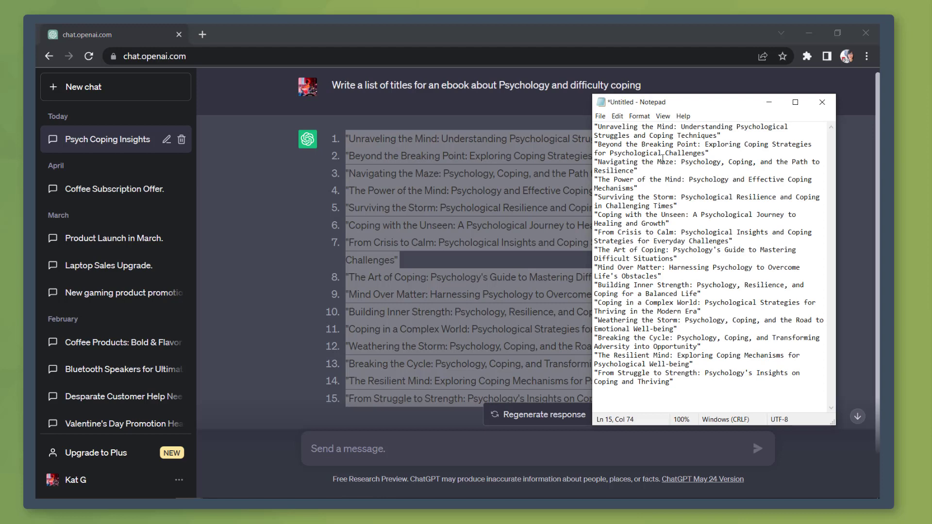
Step: Ask ChatGPT to 'generate another set' of titles and paste them into Notepad
click(523, 455)
text(generate )
text(another set of titles)
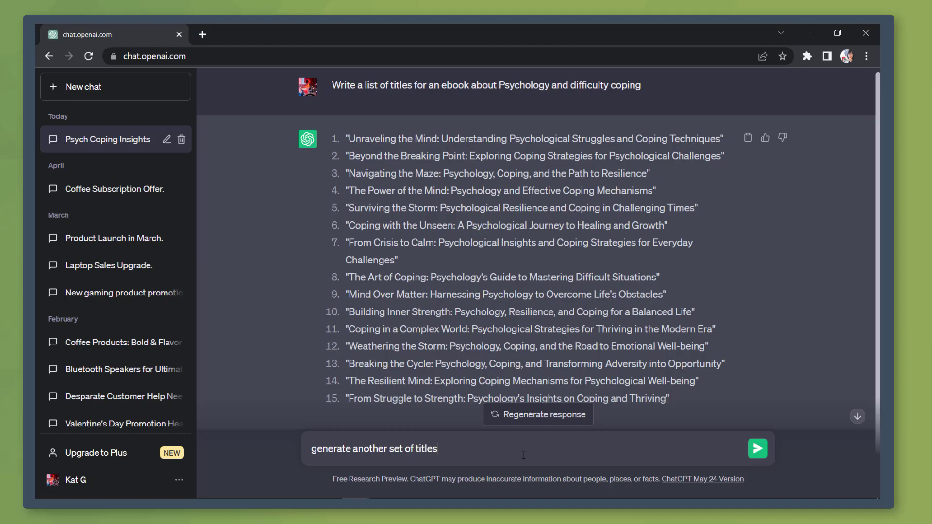
key(Return)
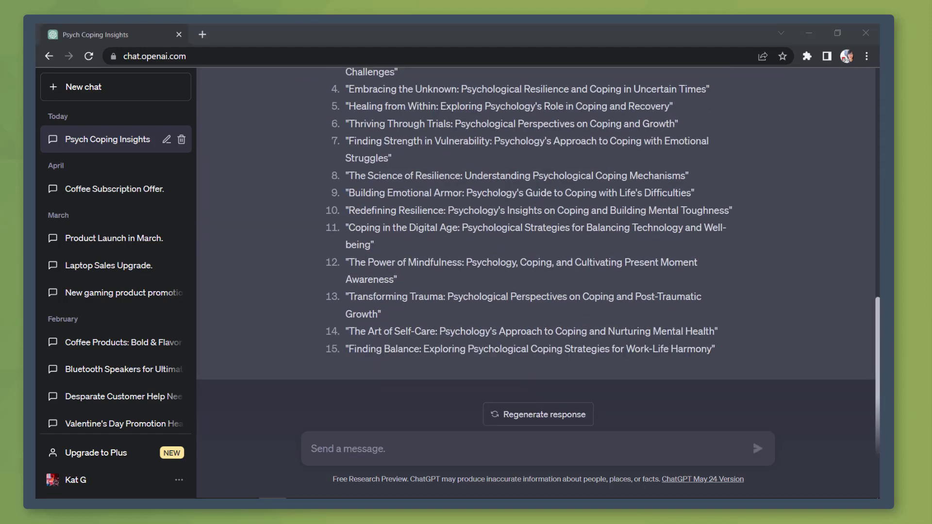
drag(346, 72, 691, 353)
right_click(691, 353)
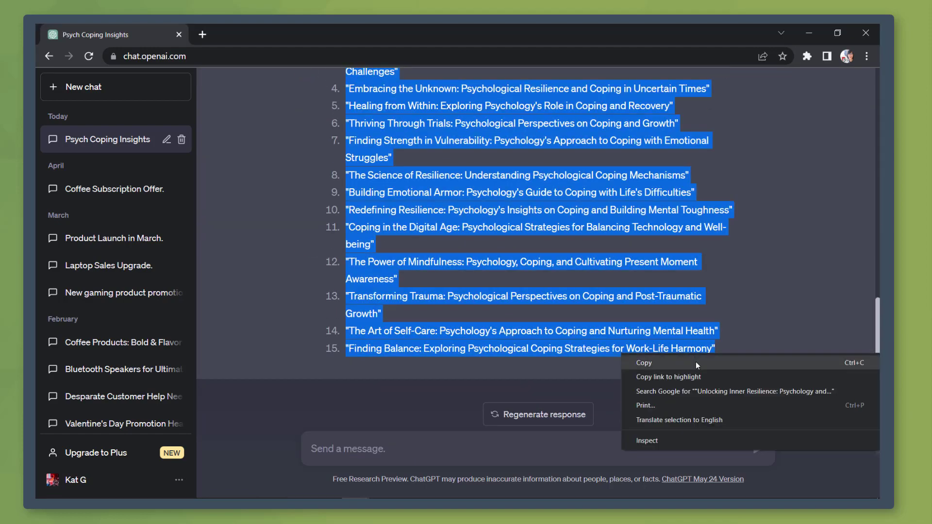
click(694, 362)
key(alt+Tab)
text("Unlocking Inner Resilience: Psychology and Coping Strategies for Adversity" "Coping Through Change: Psychological Insights for Navigating Life's Transitions" "The Psychology of Coping: Tools and Techniques for Managing Stress and Overcoming Challenges" "Embracing the Unknown: Psychological Resilience and Coping in Uncertain Times" "Healing from Within: Exploring Psychology's Role in Coping and Recovery" "Thriving Through Trials: Psychological Perspectives on Coping and Growth" "Finding Strength in Vulnerability: Psychology's Approach to Coping with Emotional Struggles" "The Science of Resilience: Understanding Psychological Coping Mechanisms" "Building Emotional Armor: Psychology's Guide to Coping with Life's Difficulties" "Redefining Resilience: Psychology's Insights on Coping and Building Mental Toughness" "Coping in the Digital Age: Psychological Strategies for Balancing Technology and Well-being" "The Power of Mindfulness: Psychology, Coping, and Cultivating Present Moment Awareness" "Transforming Trauma: Psychological Perspectives on Coping and Post-Traumatic Growth" "The Art of Self-Care: Psychology's Approach to Coping and Nurturing Mental Health" "Finding Balance: Exploring Psychological Coping Strategies for Work-Life Harmony")
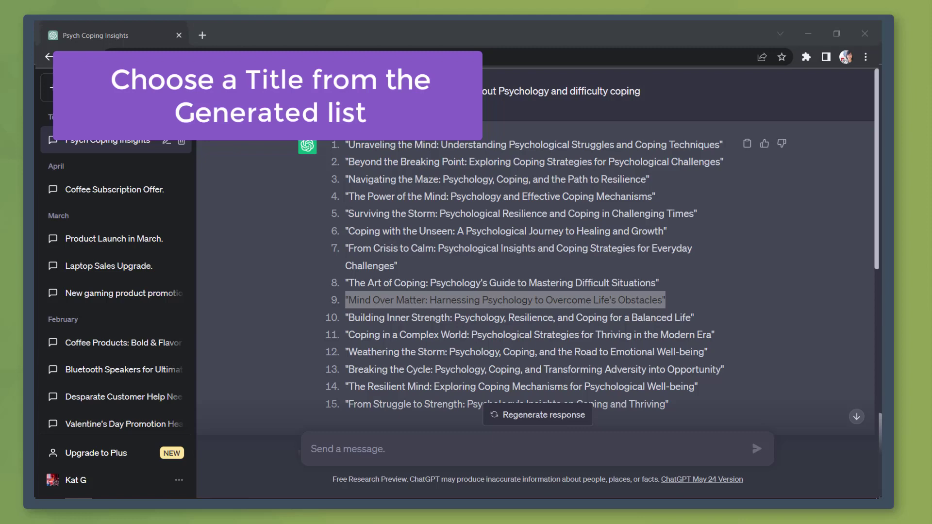
Step: Build a content-ideas prompt around the copied 'Mind Over Matter' title
right_click(557, 310)
click(559, 312)
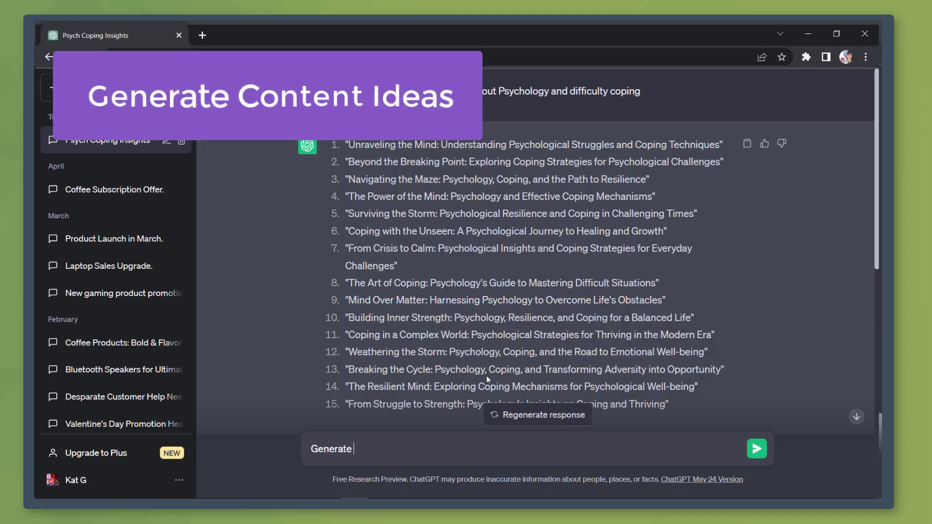
text(content ideas related to ")
text("Mind Over Matter: Harnessing Psychology to Overcome Life's Obstacles")
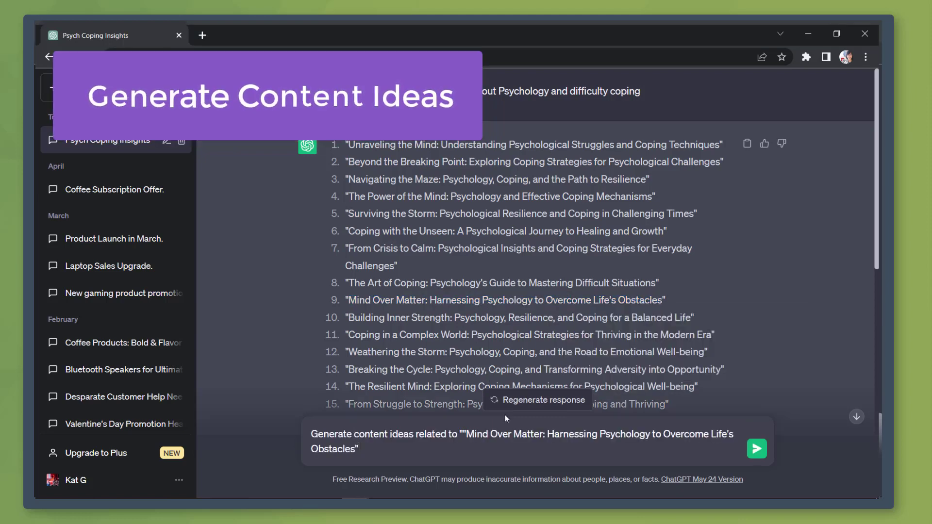
key(BackSpace)
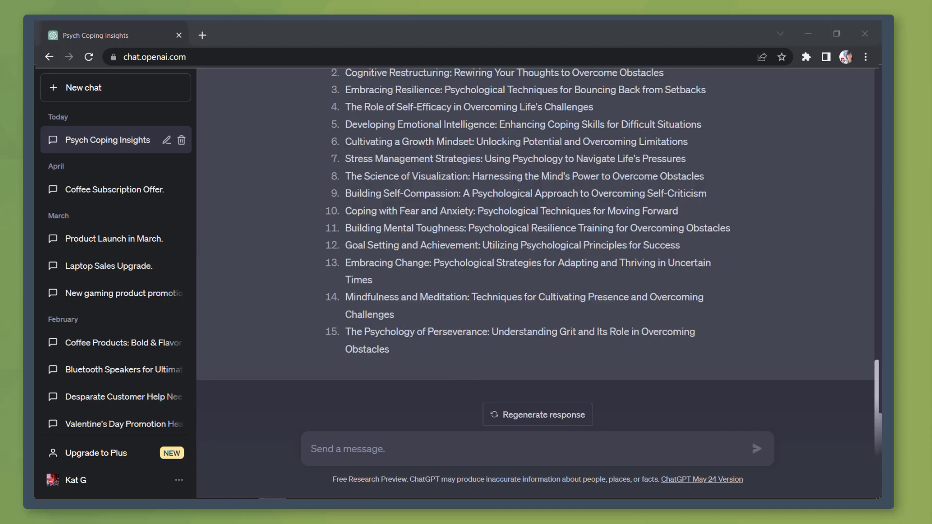
Step: Copy the 15 returned content ideas into Notepad under CONTENT IDEAS
drag(877, 376, 878, 344)
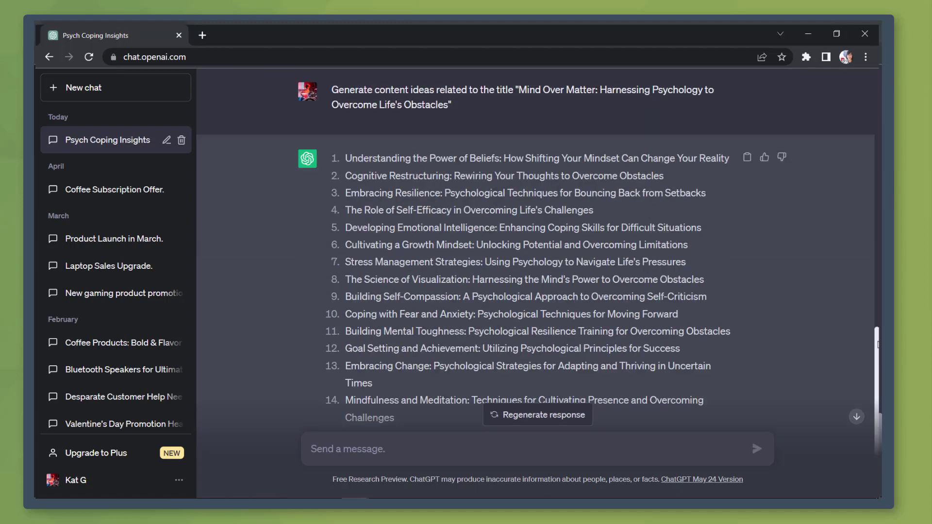
drag(344, 158, 391, 417)
right_click(384, 227)
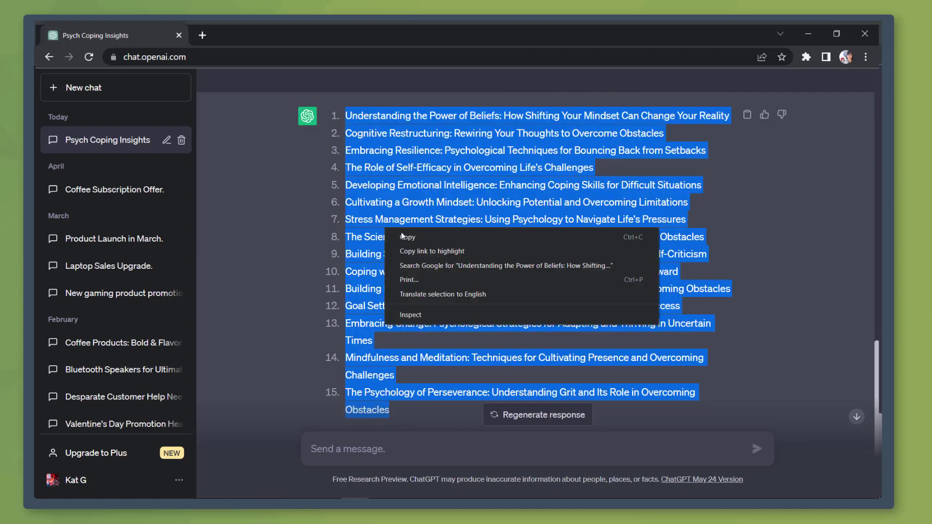
click(400, 236)
key(alt+Tab)
key(ctrl+v)
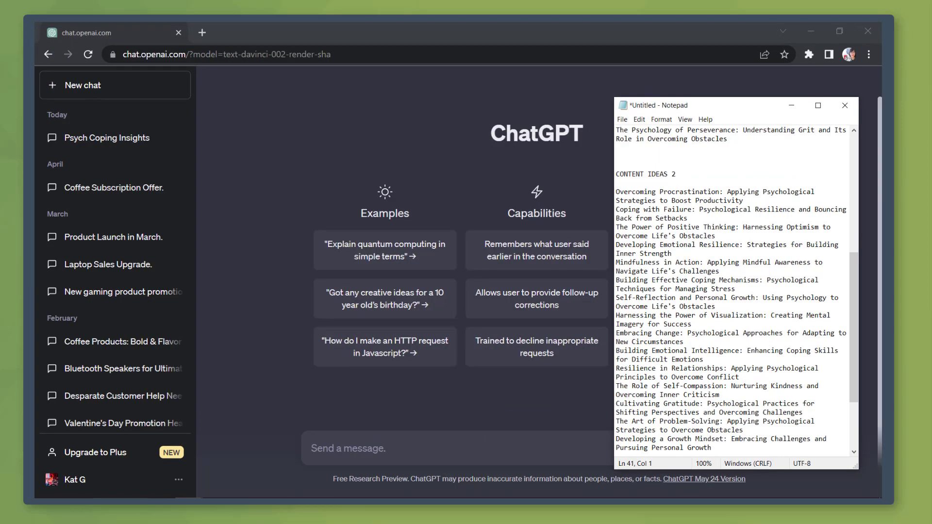
Step: Send a 'Create a 1000 word' chapter prompt with the pasted chapter idea
click(559, 444)
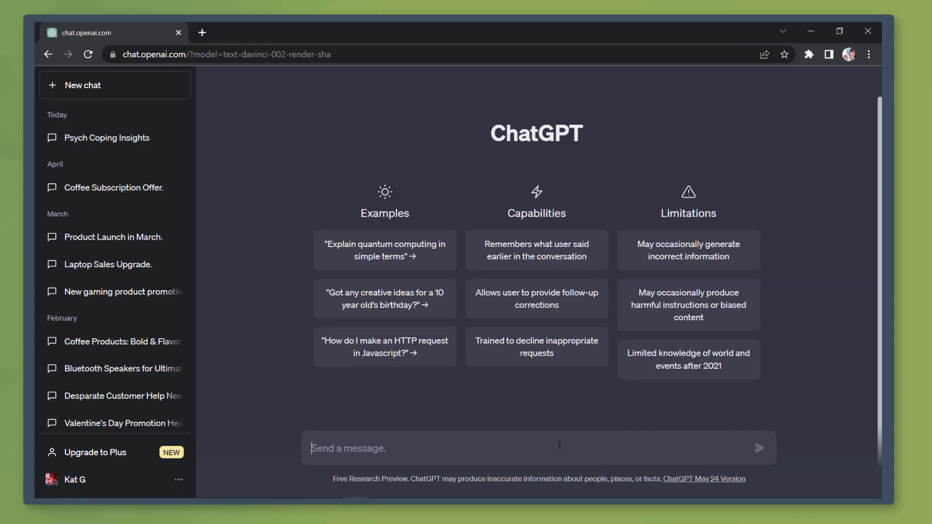
text(Create a 1000 word)
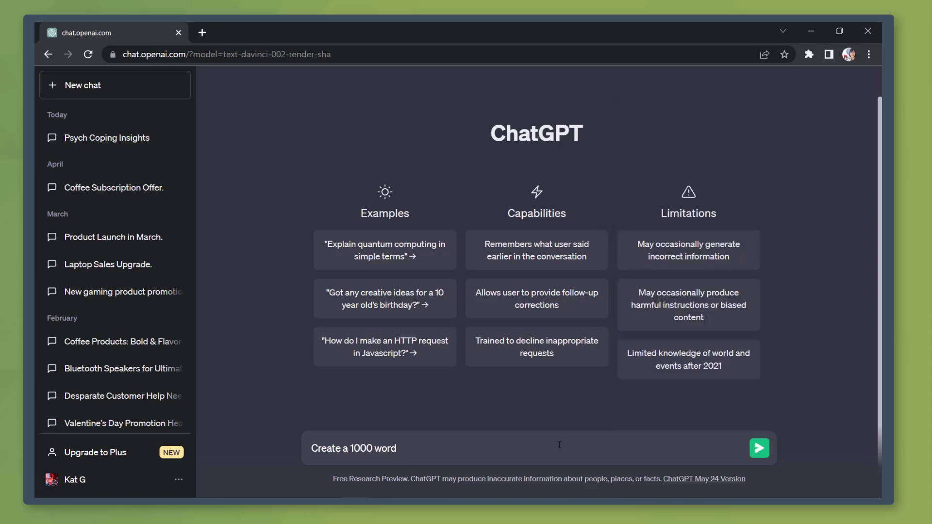
key(ctrl+v)
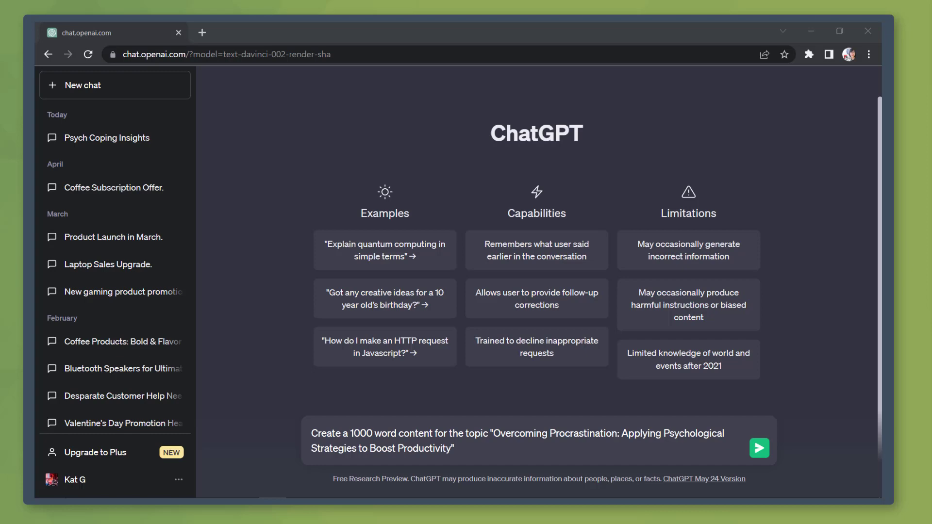
key(Return)
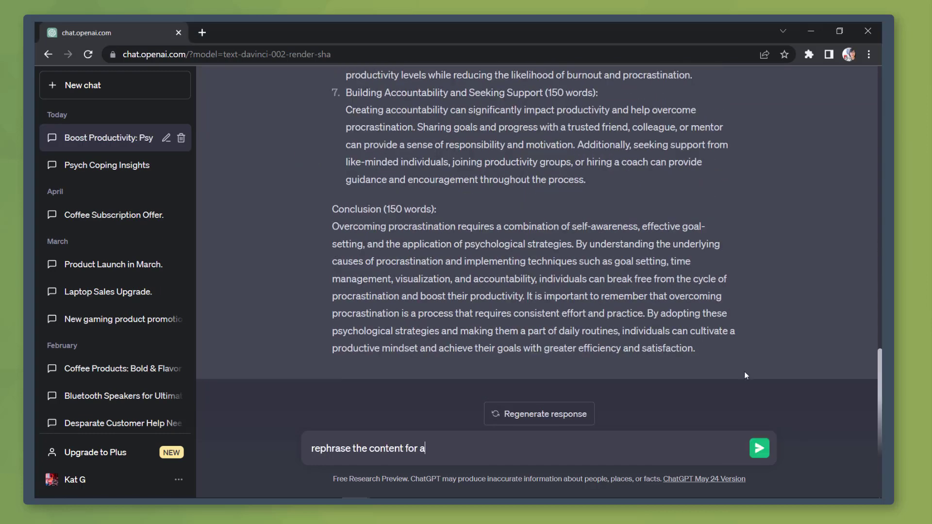
Step: Ask ChatGPT to rephrase the procrastination chapter with a professional tone
key(BackSpace)
text(ase the content for a)
text(ro)
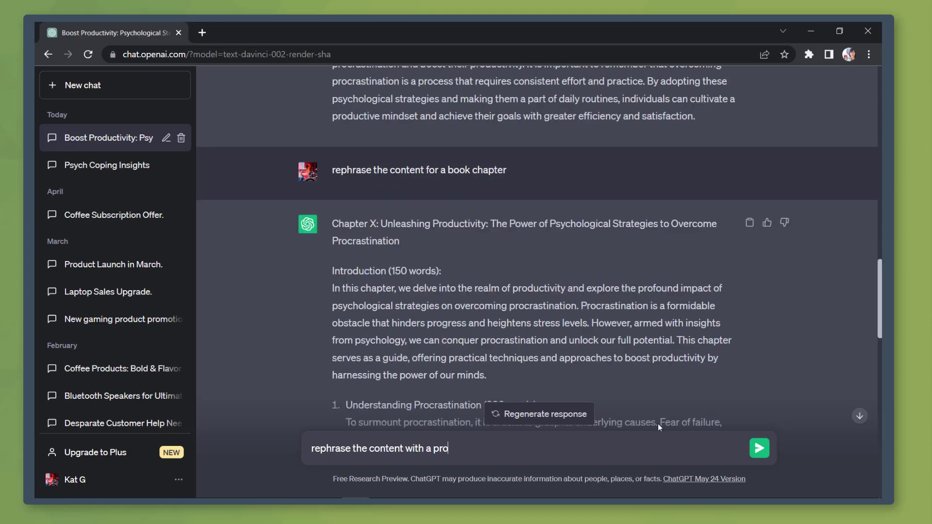
text(fession)
key(ctrl+BackSpace)
text(professional tone)
key(Return)
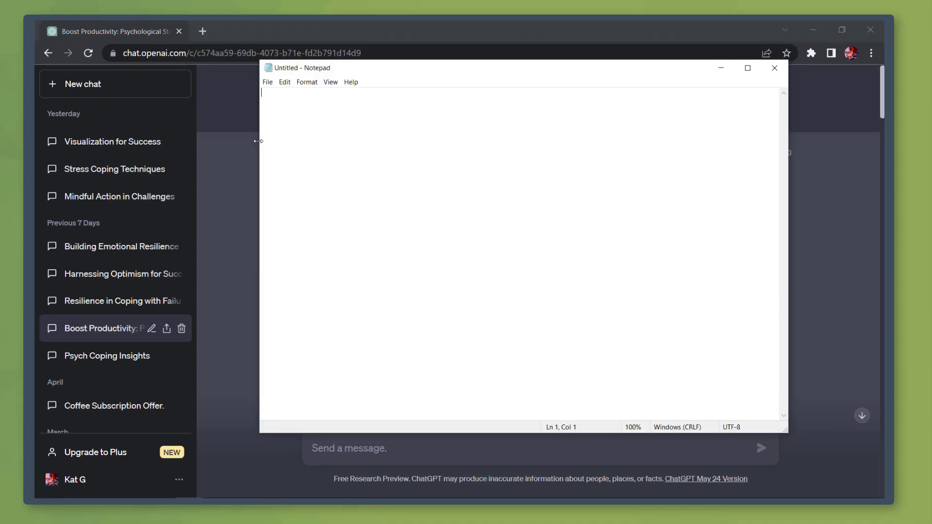
key(ctrl+v)
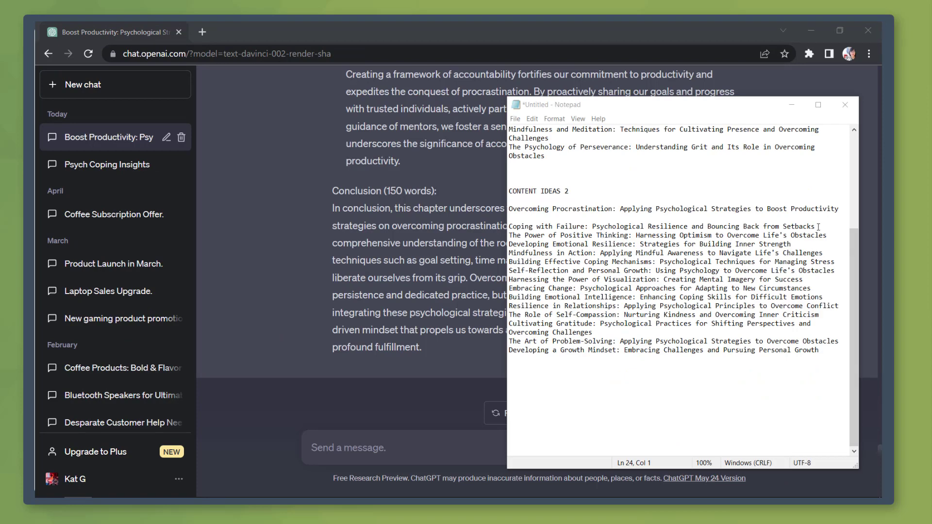
Step: Copy the 'Coping with Failure' idea and give a new chat the 1500-word chapter prompt
drag(818, 227, 507, 227)
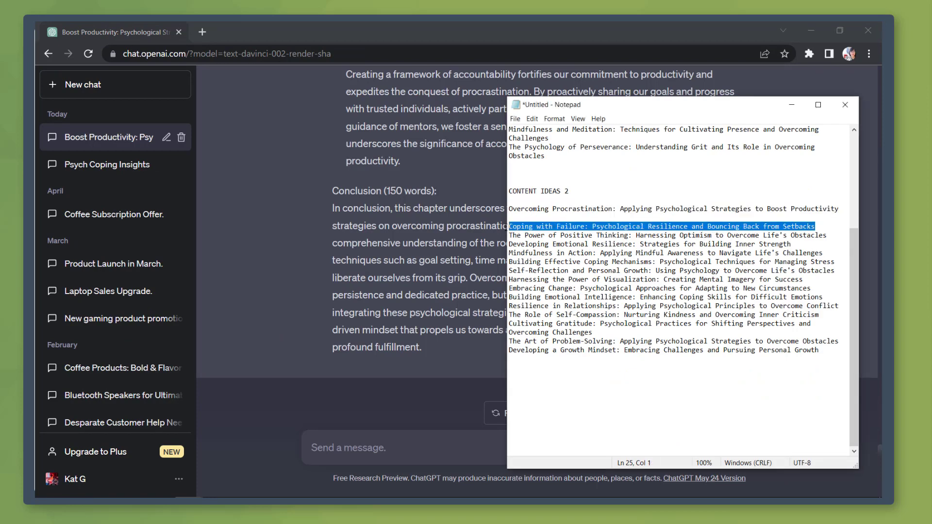
right_click(511, 226)
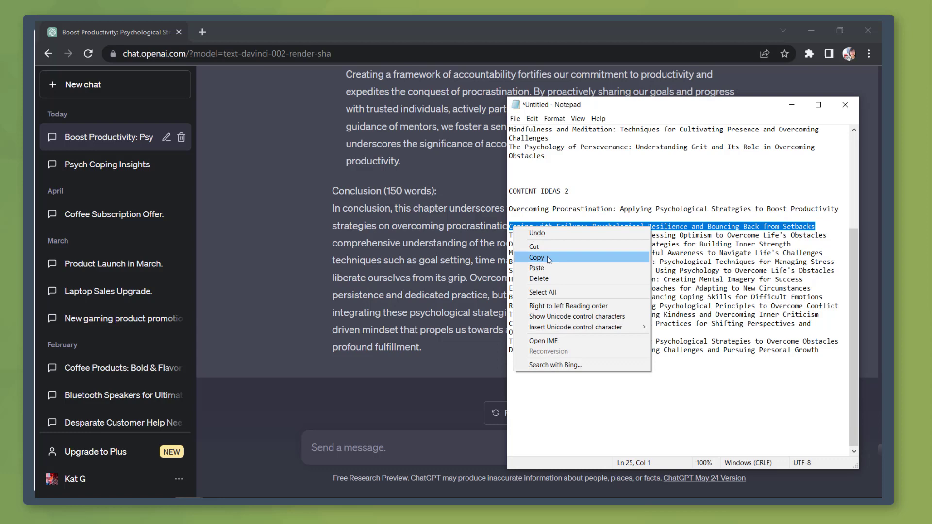
click(537, 258)
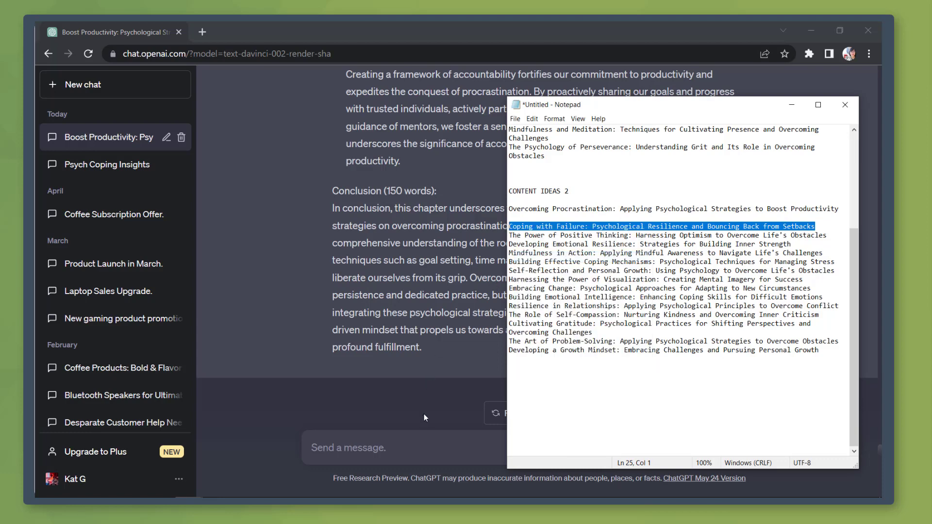
click(238, 126)
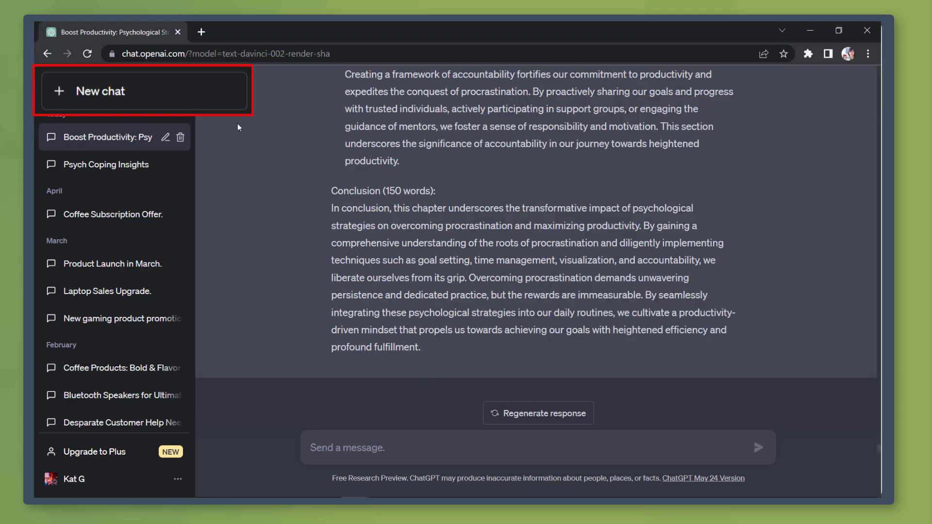
click(83, 85)
text(creat)
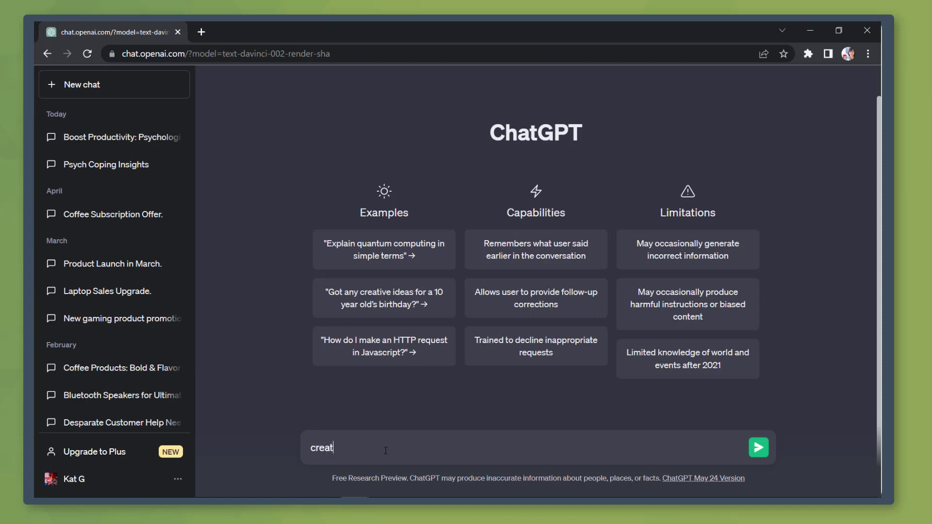
text(e a 1500 word content for a book chapter about "Coping with Failure: Psychological Resilience and Bouncing Back from Setbacks)
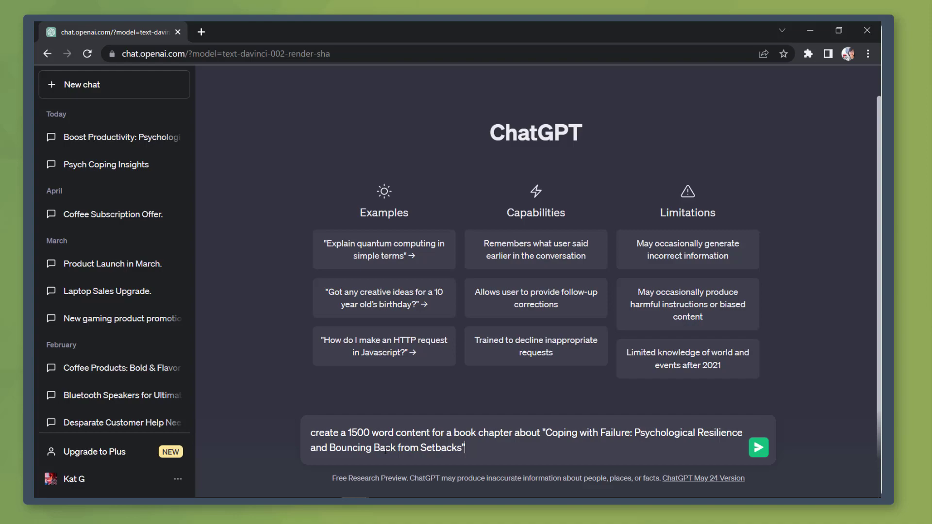
Step: Paste the generated Coping with Failure chapter into the Word document
drag(332, 184, 432, 490)
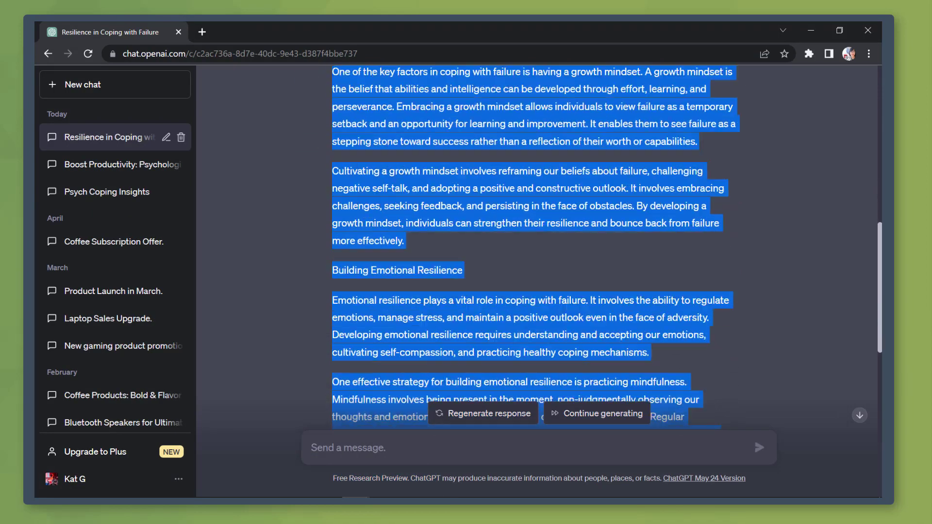
key(alt+Tab)
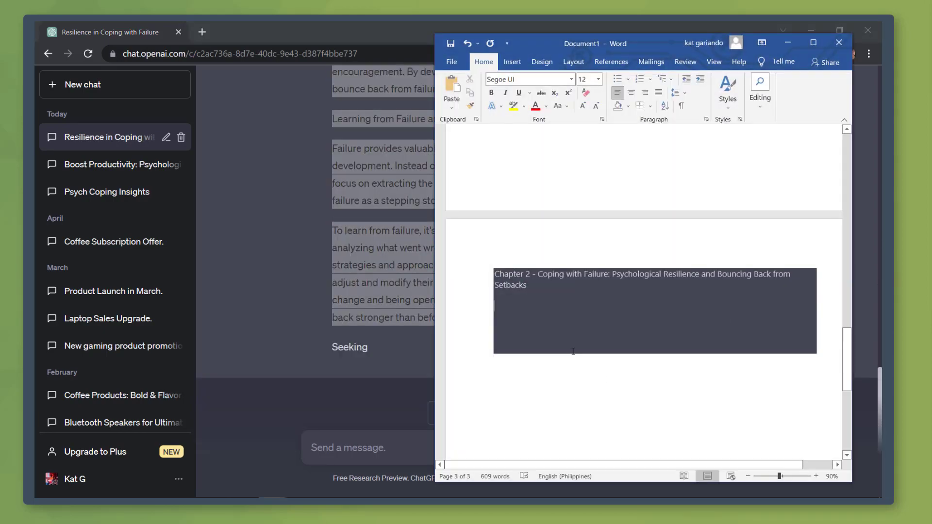
key(ctrl+v)
key(alt+Tab)
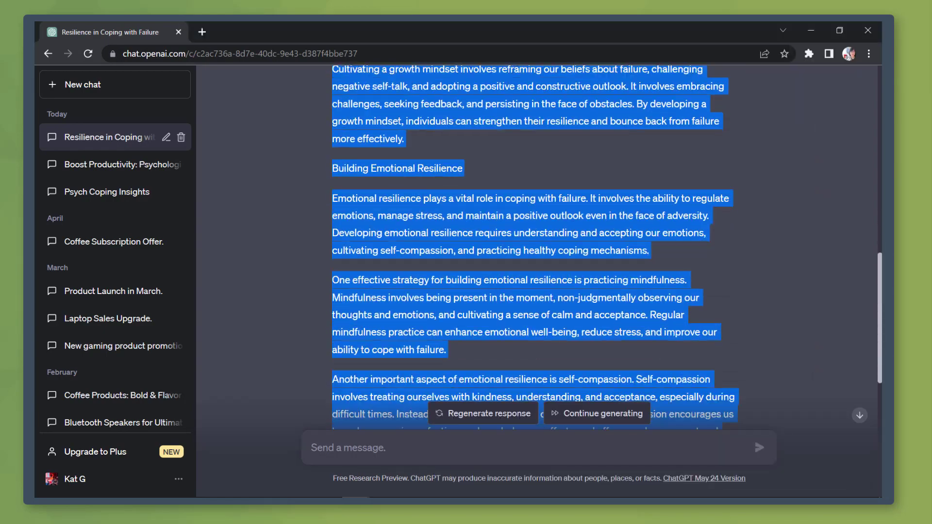
Step: End the chapter selection before 'Seeking' and copy 'The Power of Positive Thinking' from Notepad
scroll(454, 363, down, 2)
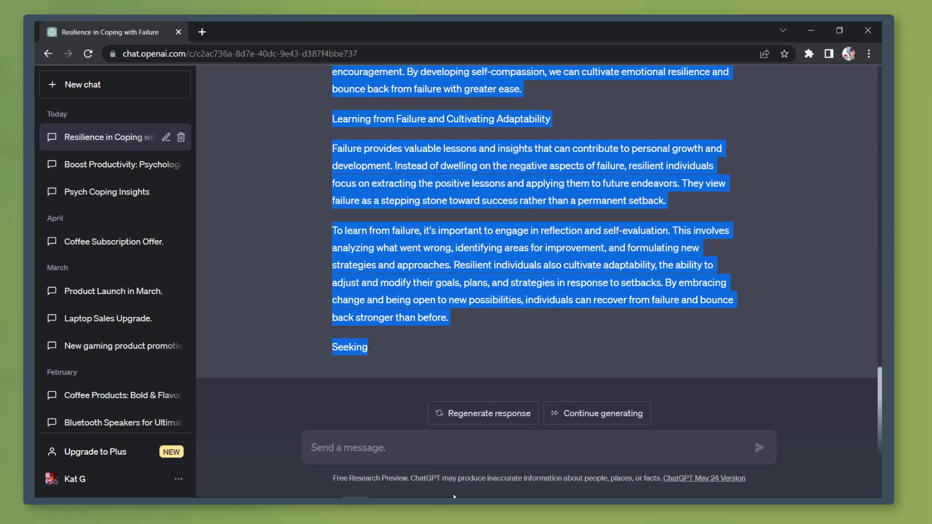
shift+click(469, 323)
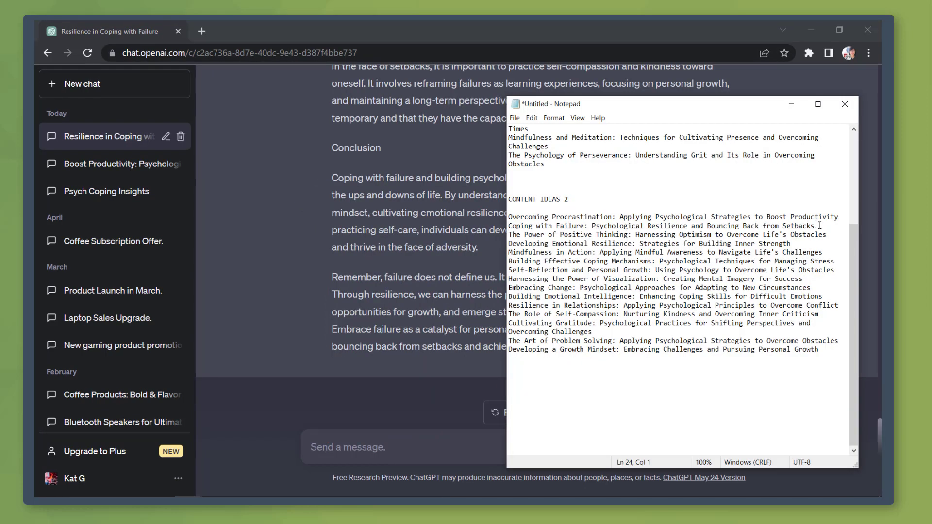
click(819, 225)
key(Return)
key(Return)
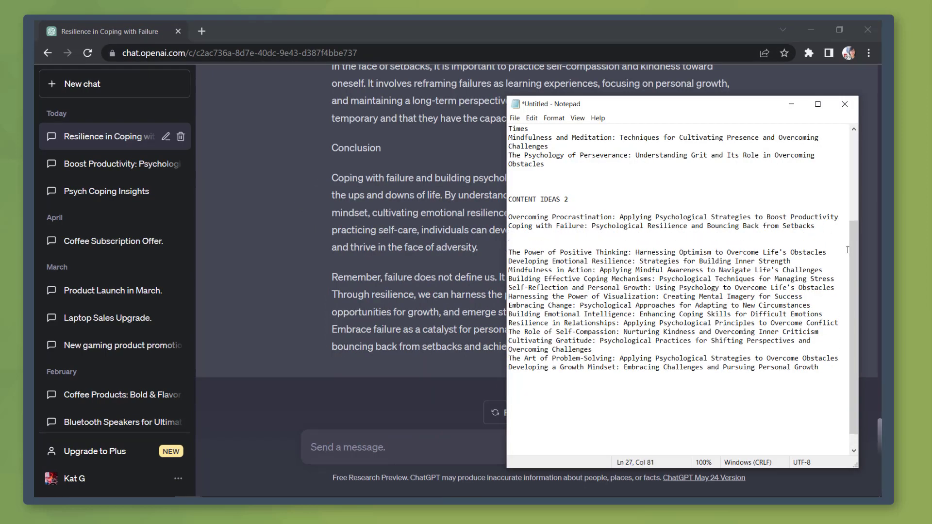
key(shift+Home)
right_click(676, 251)
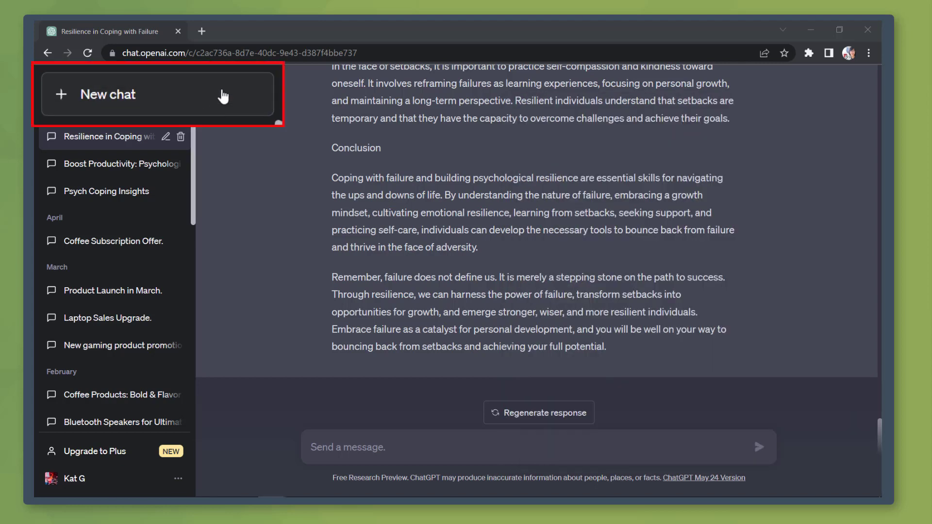
Step: Request a 2000-word professional-tone chapter on 'The Power of Positive Thinking', then 'continue'
click(221, 97)
text(Gen)
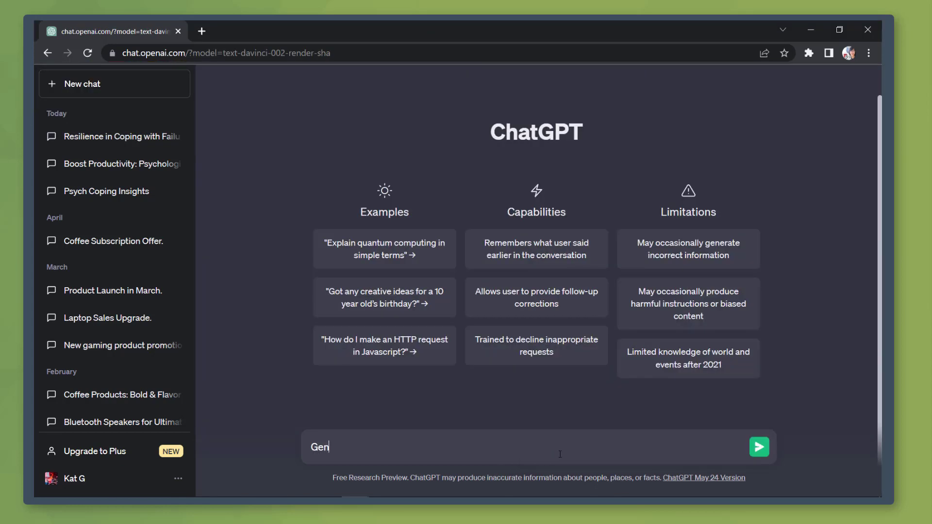
text(erate a 2000 word content us)
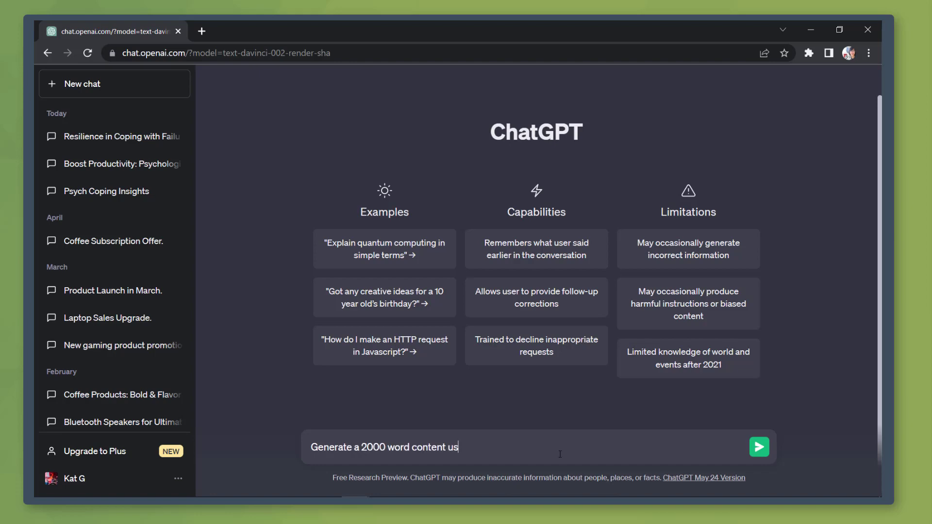
text(ing a professional tone for th)
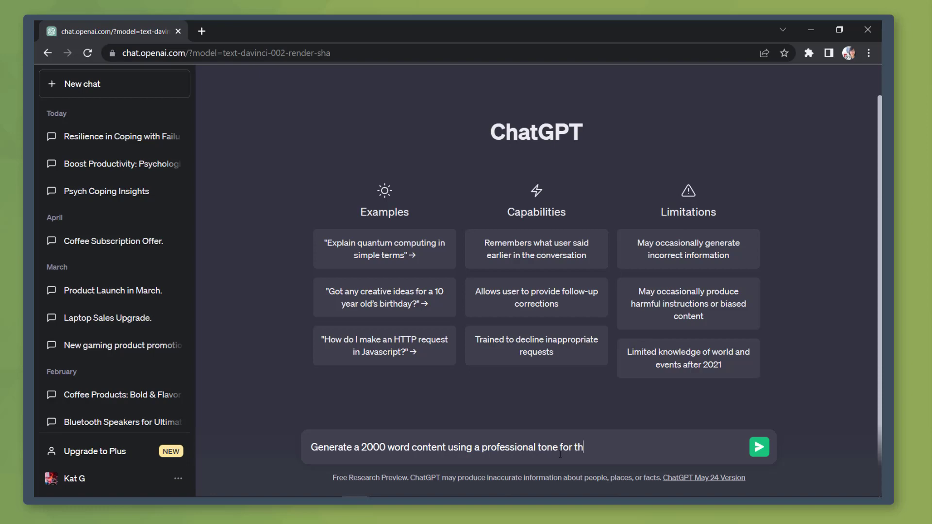
text(e chapter ")
key(ctrl+v)
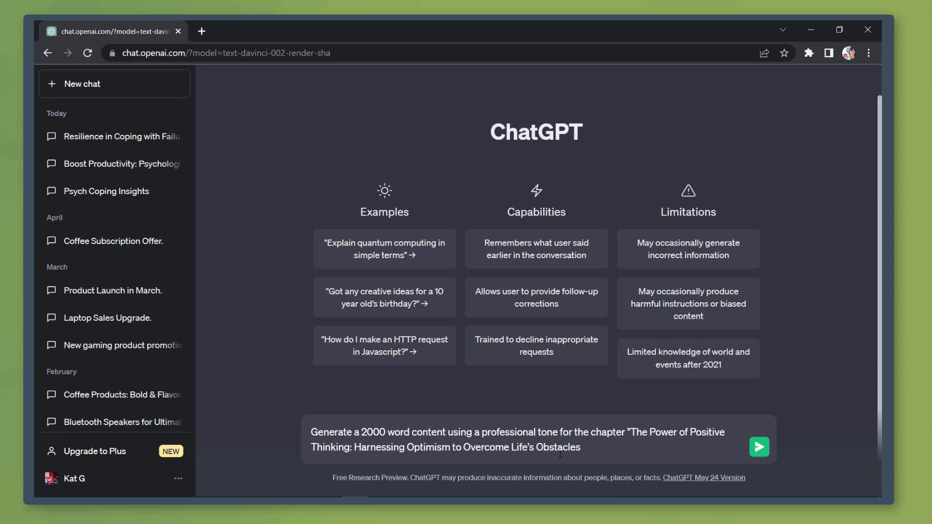
key(Return)
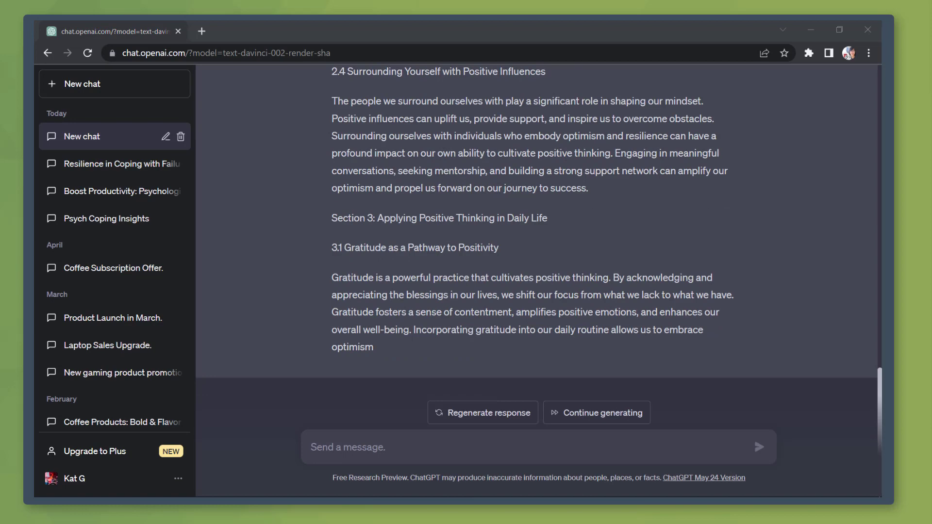
text(continue)
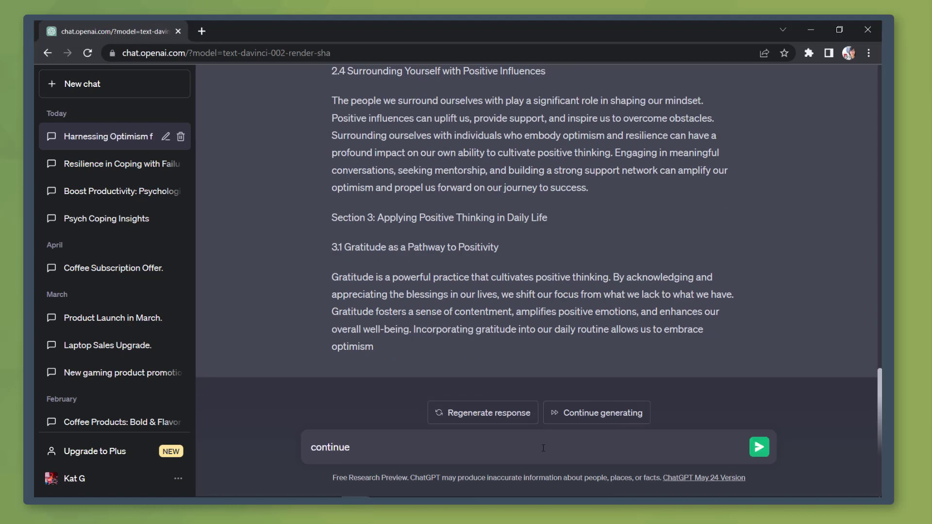
key(Return)
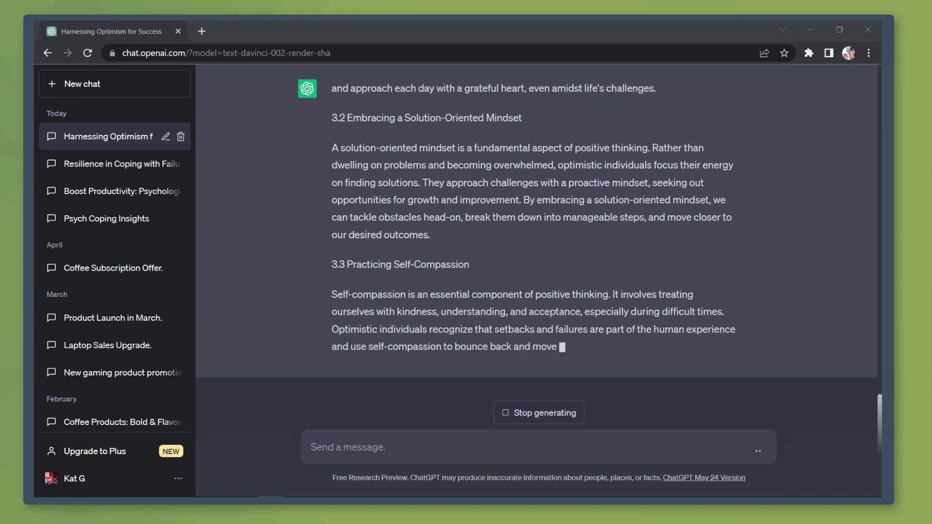
Step: Paste the continued Positive Thinking chapter into Chapters.docx
drag(371, 156, 448, 492)
key(alt+Tab)
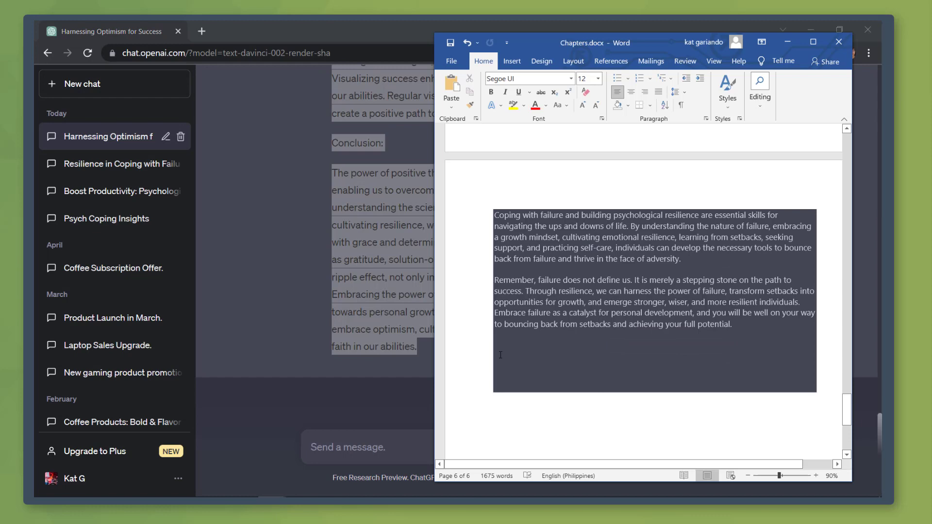
key(ctrl+z)
key(alt+Tab)
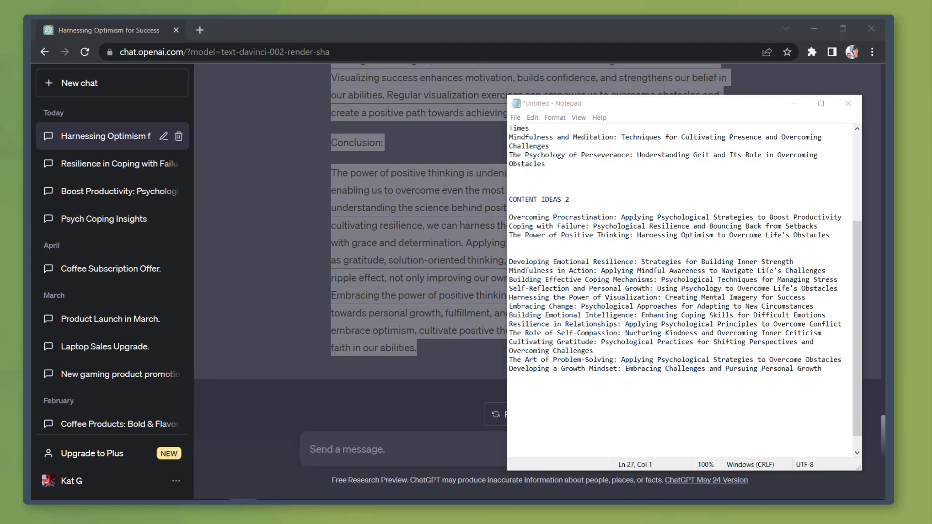
Step: Copy the 'Developing Emotional Resilience' idea and add a blank line after it in Notepad
drag(794, 261, 506, 261)
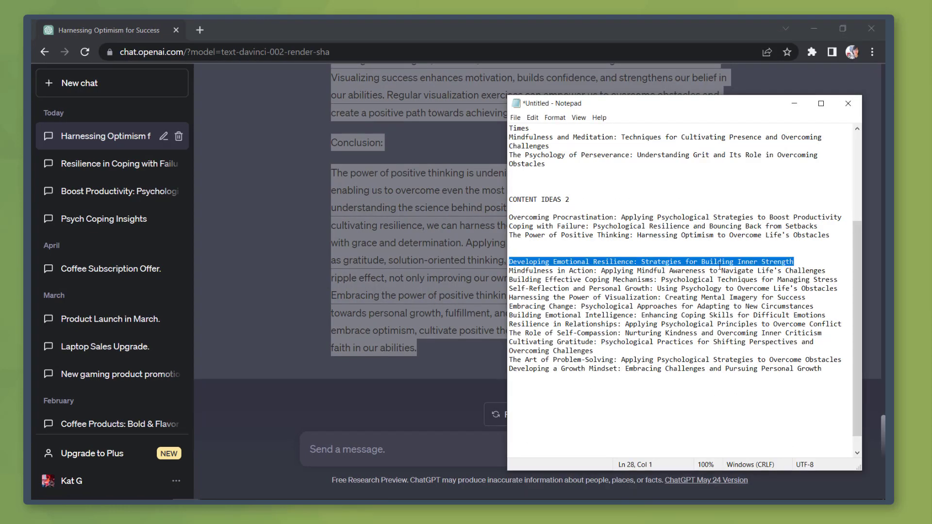
right_click(771, 264)
click(766, 295)
click(799, 262)
key(Return)
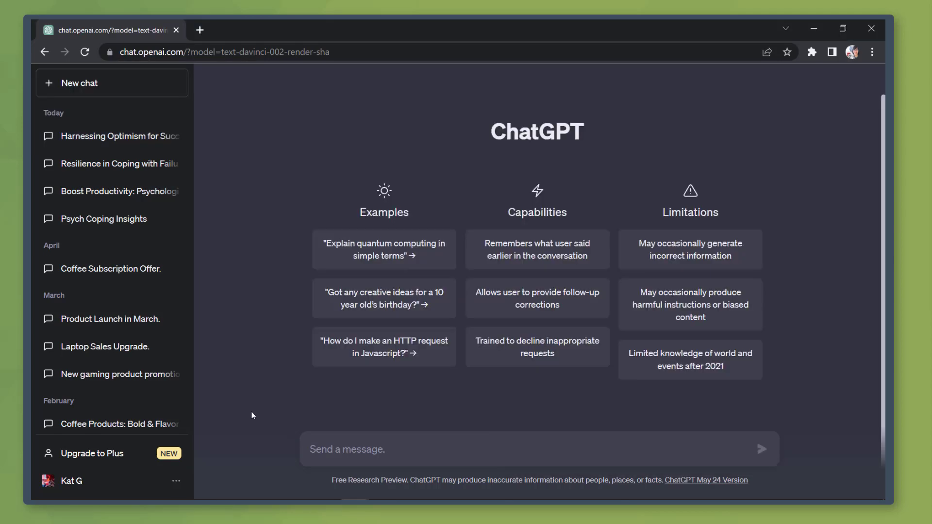
Step: Request a 3000-word Developing Emotional Resilience chapter, have it continue, and copy the reply
text(create )
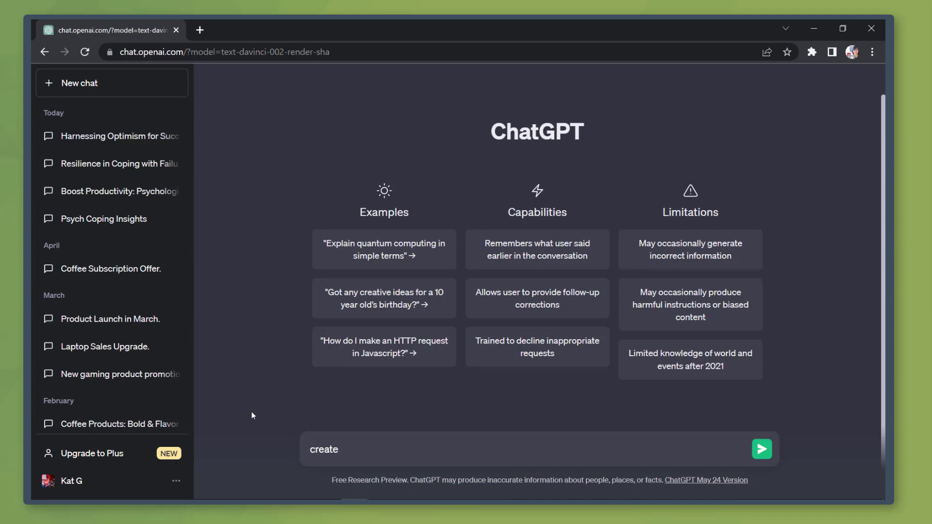
text(3000 word content for thi)
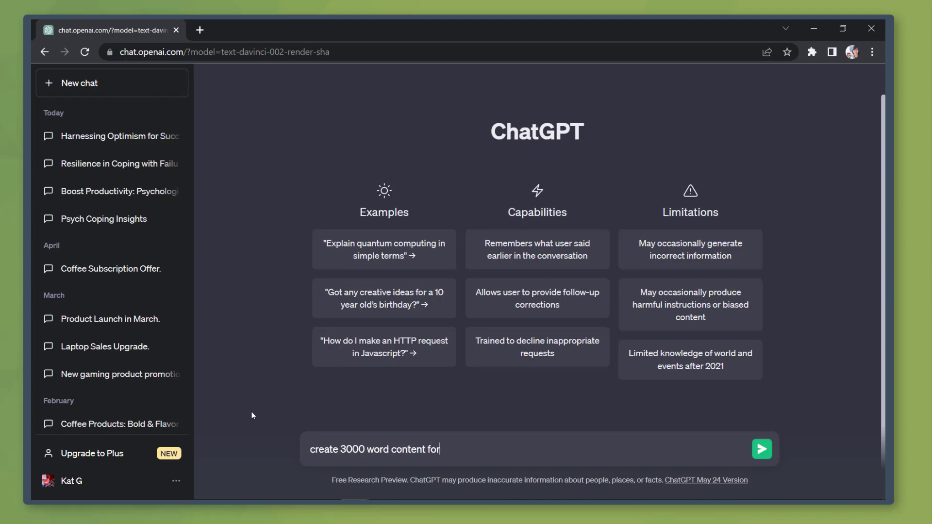
text(s chapter)
key(ctrl+v)
key(Return)
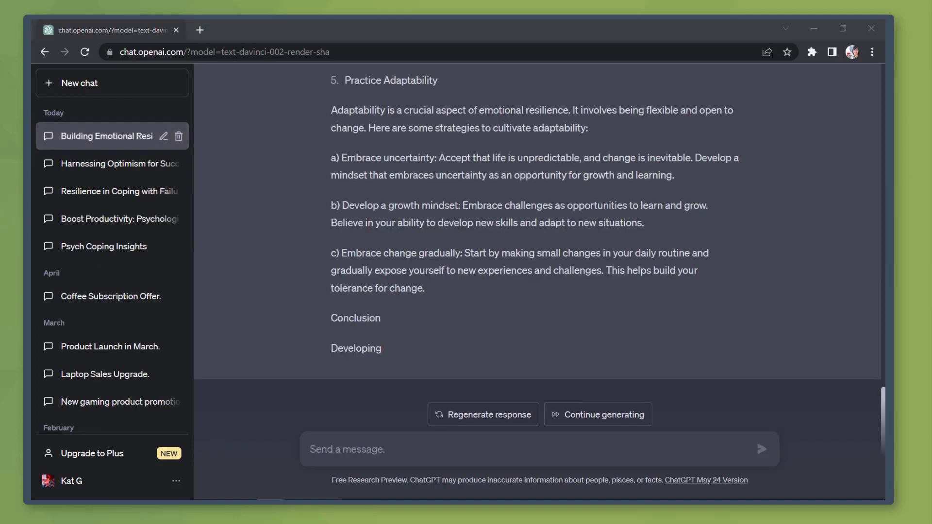
text(continue)
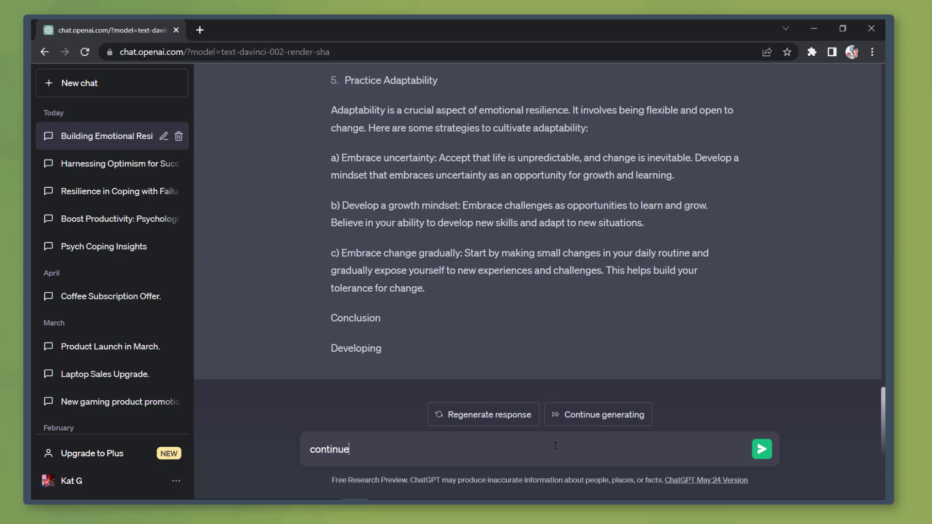
key(Return)
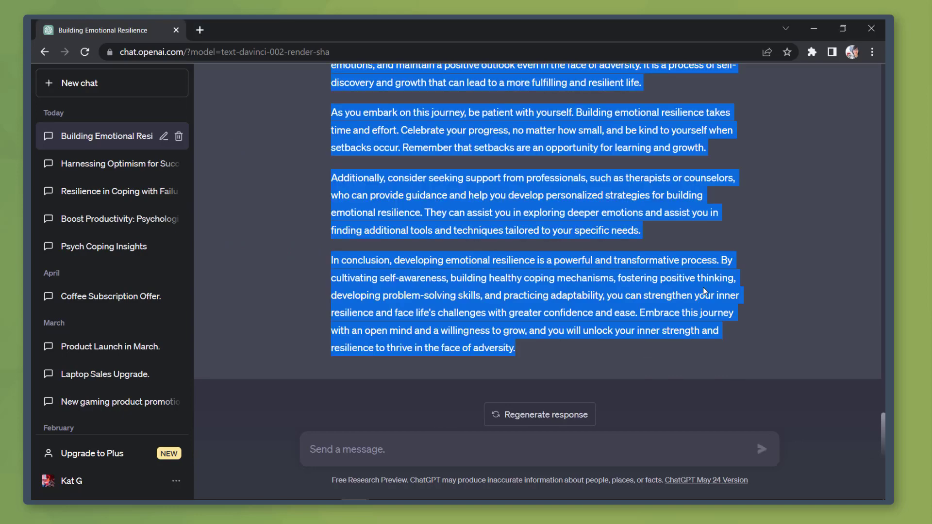
right_click(704, 291)
Step: Paste the 'Resilience in Relationships' title from Notepad into a new ChatGPT prompt and send it
click(710, 296)
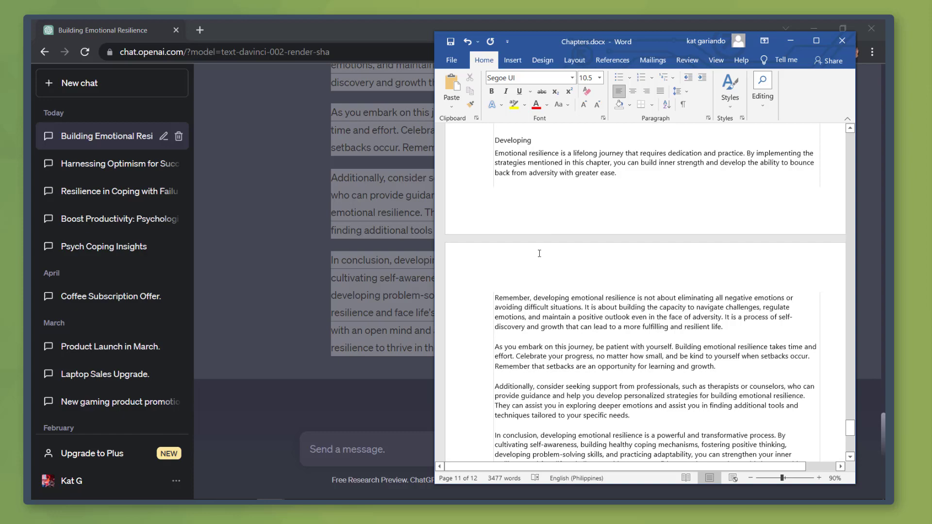
scroll(539, 253, up, 10)
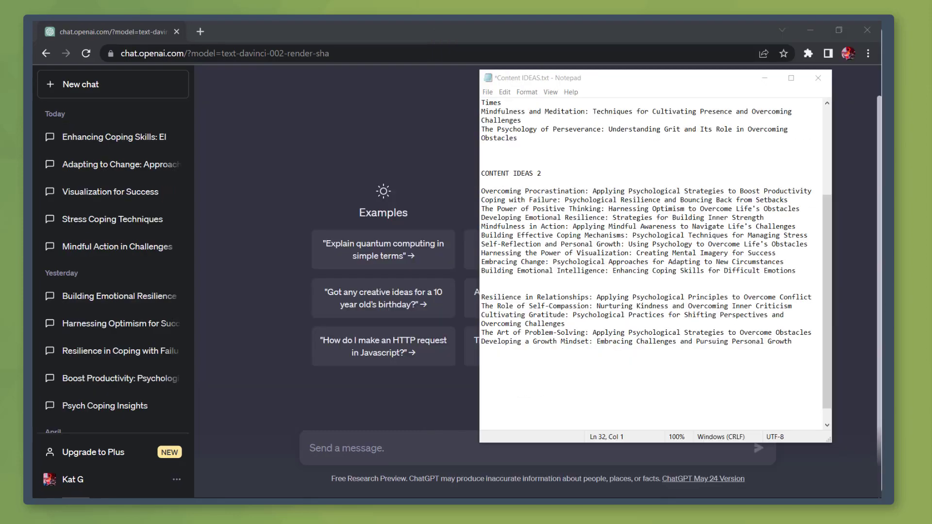
triple_click(742, 297)
right_click(742, 297)
click(802, 334)
click(406, 443)
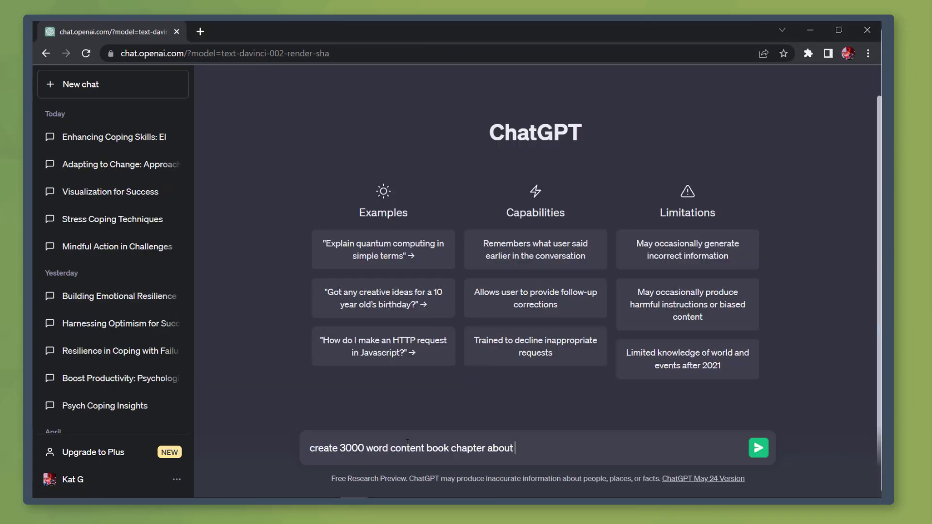
key(ctrl+v)
text(")
key(Return)
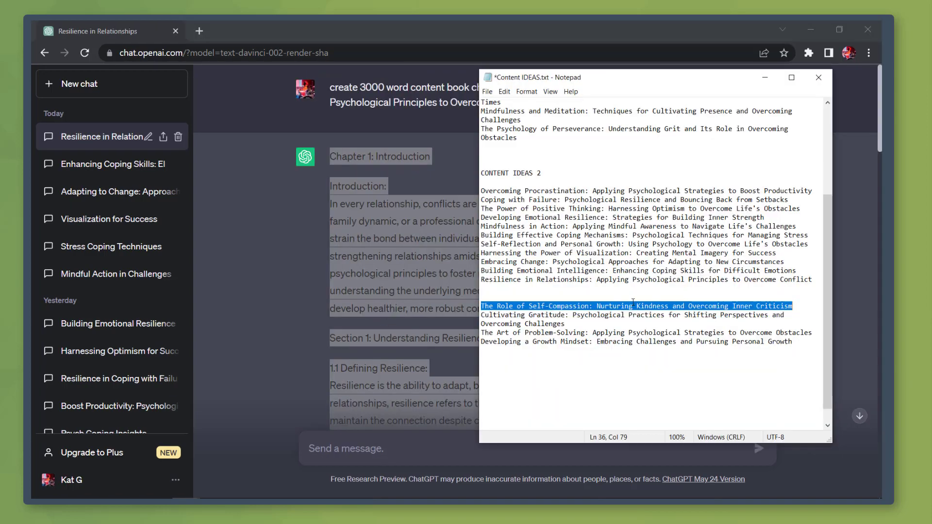
Step: Copy the Self-Compassion and Cultivating Gratitude titles and prompt ChatGPT for those chapters
right_click(633, 304)
click(653, 333)
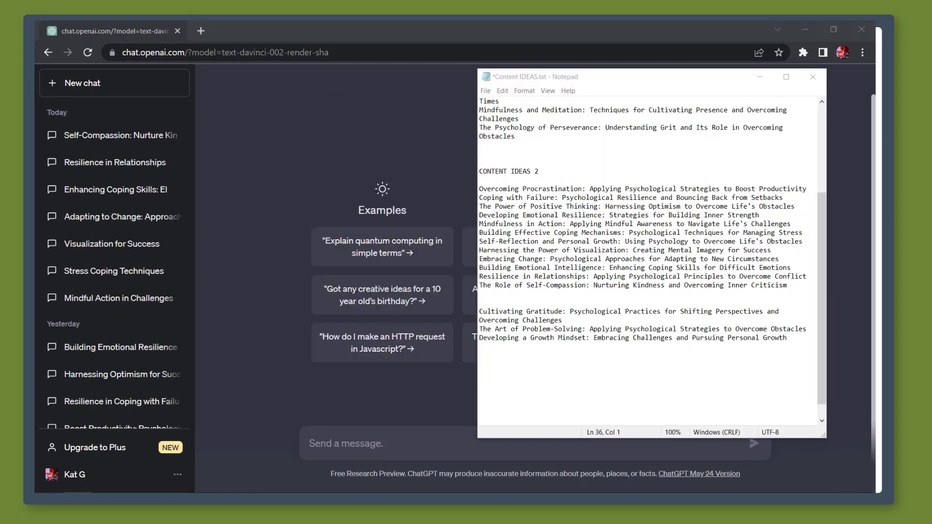
drag(479, 311, 561, 320)
right_click(493, 310)
click(516, 343)
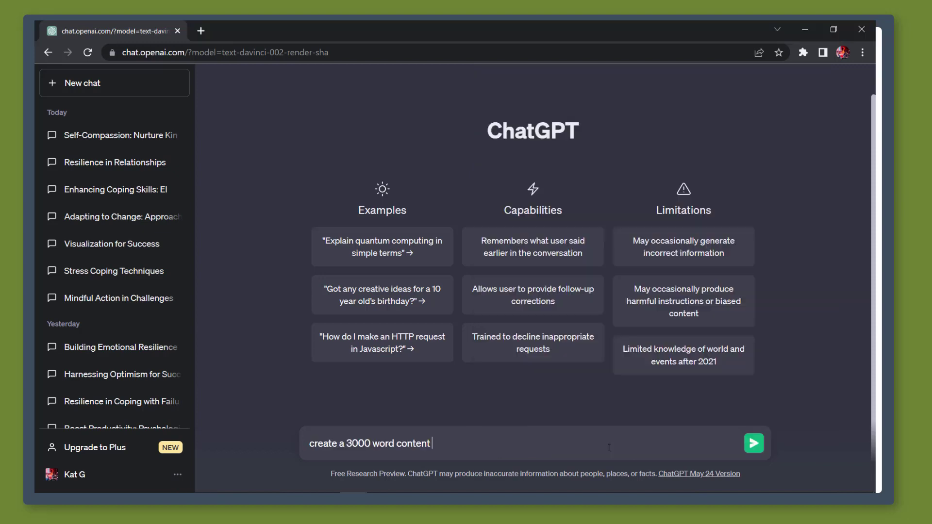
text(for a b)
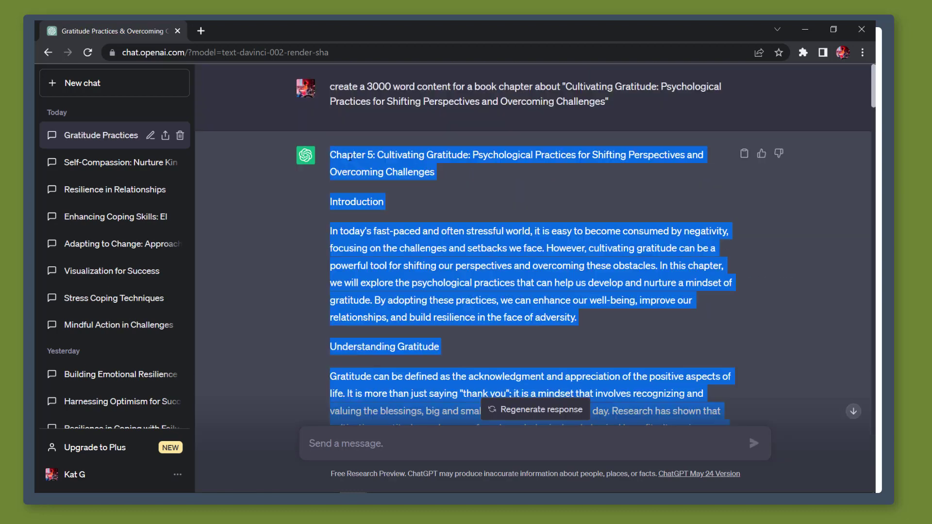
Step: Copy ChatGPT's Cultivating Gratitude chapter reply for pasting into Chapters.docx
right_click(349, 157)
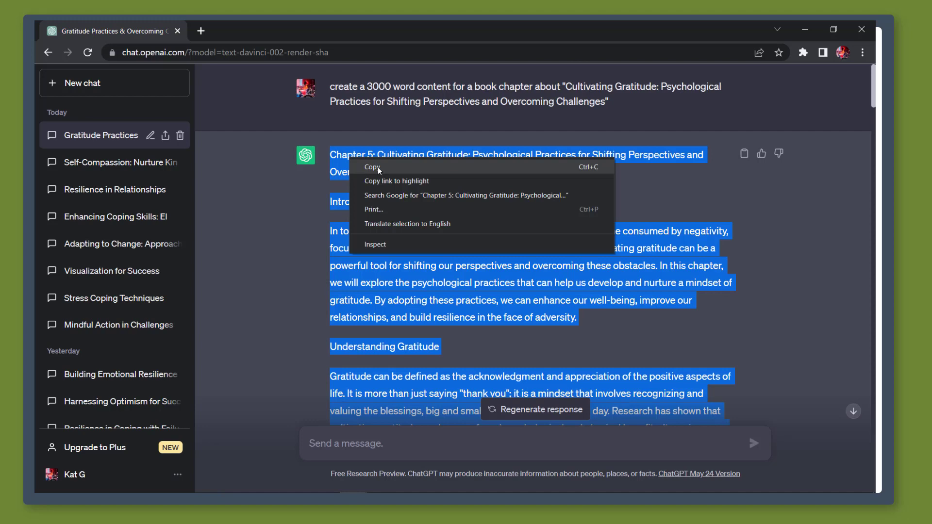
click(378, 168)
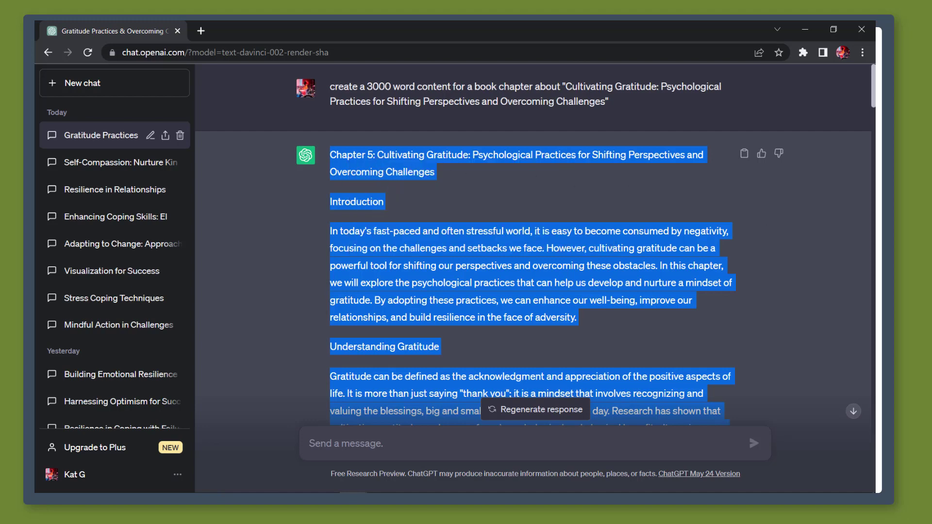
key(alt+Tab)
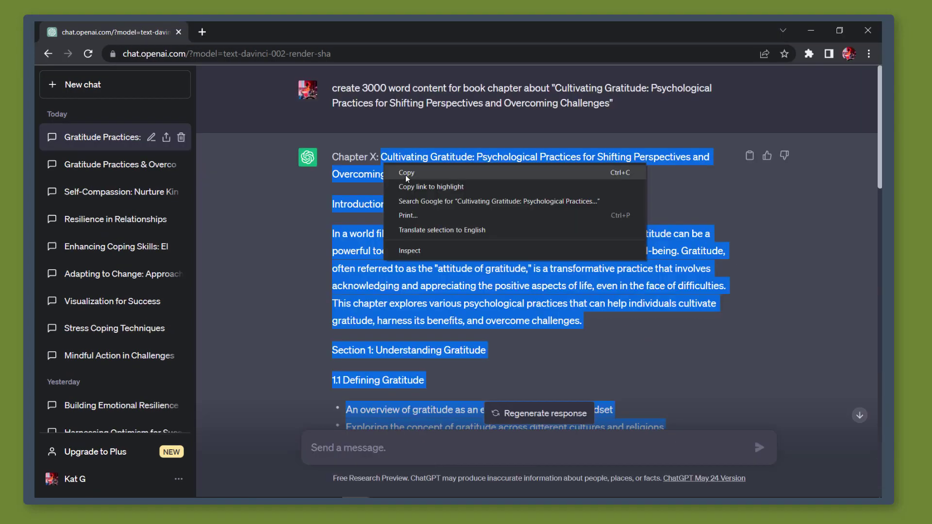
Step: Page through Chapters.docx in Read Mode from 'The Power of Positive Thinking' to 'Mindfulness in Action'
click(411, 174)
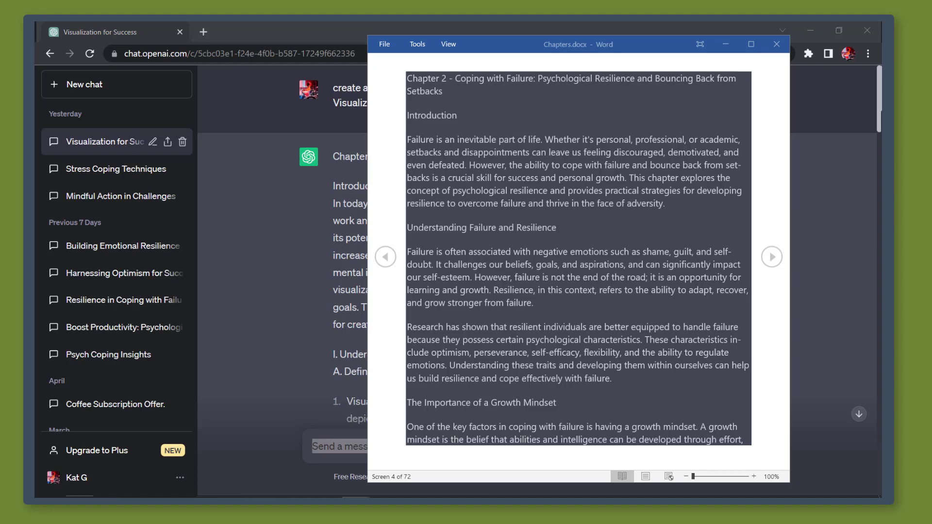
click(771, 256)
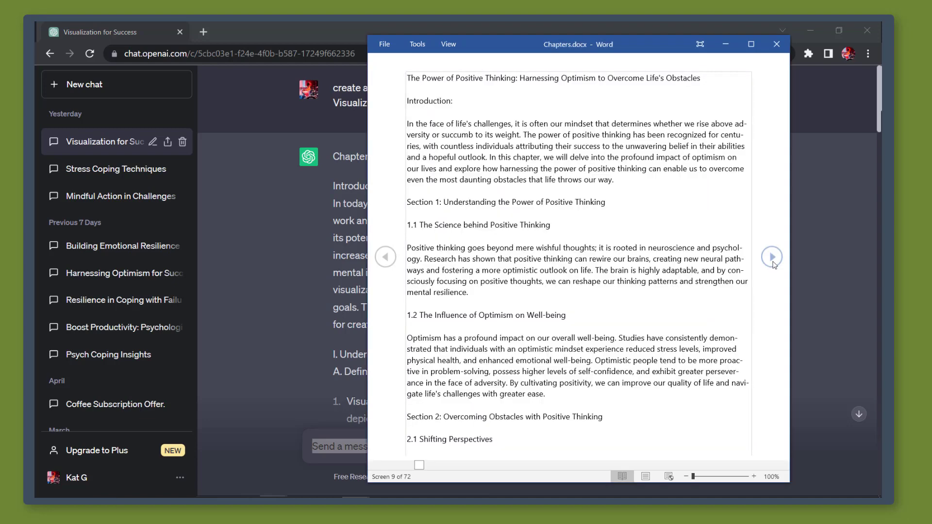
click(772, 257)
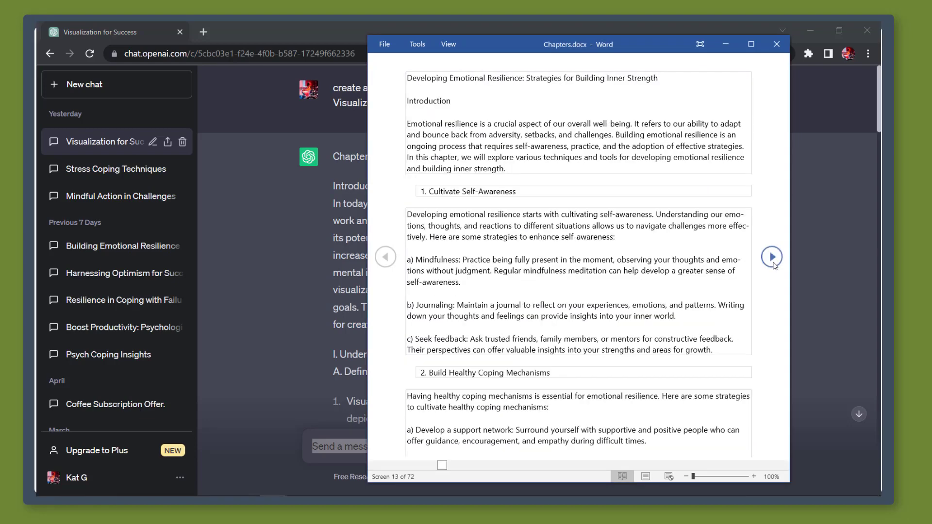
click(771, 257)
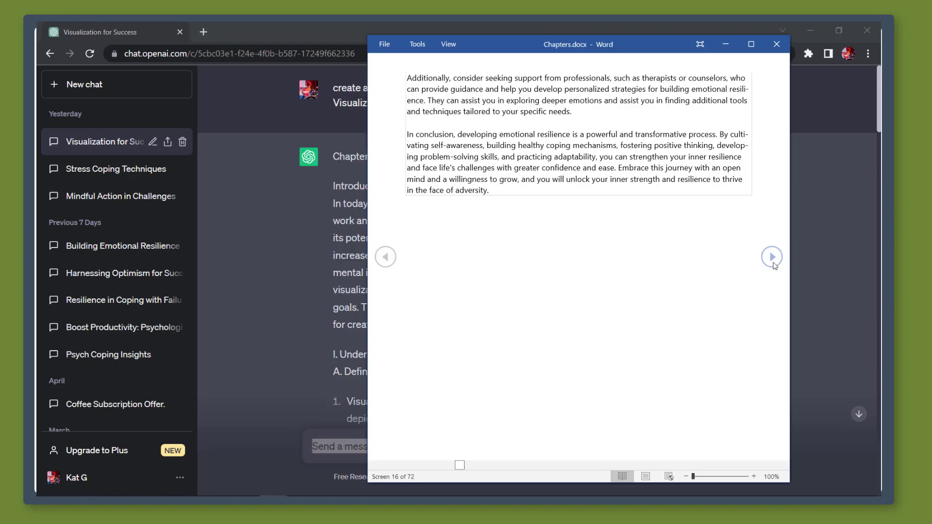
click(771, 257)
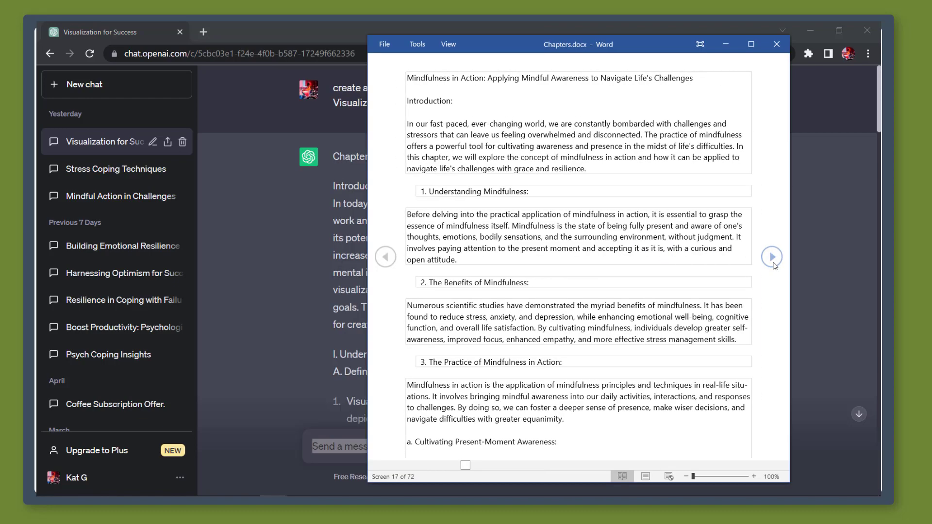
click(771, 257)
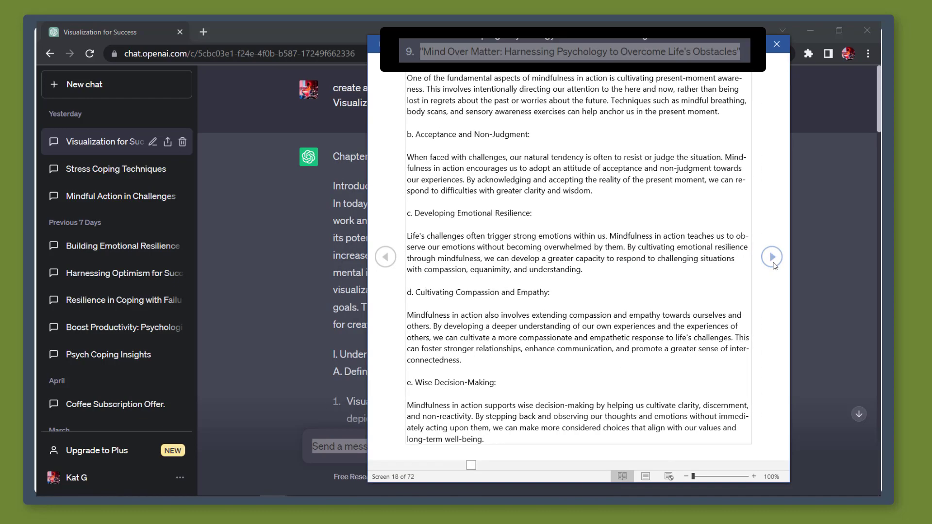
click(772, 257)
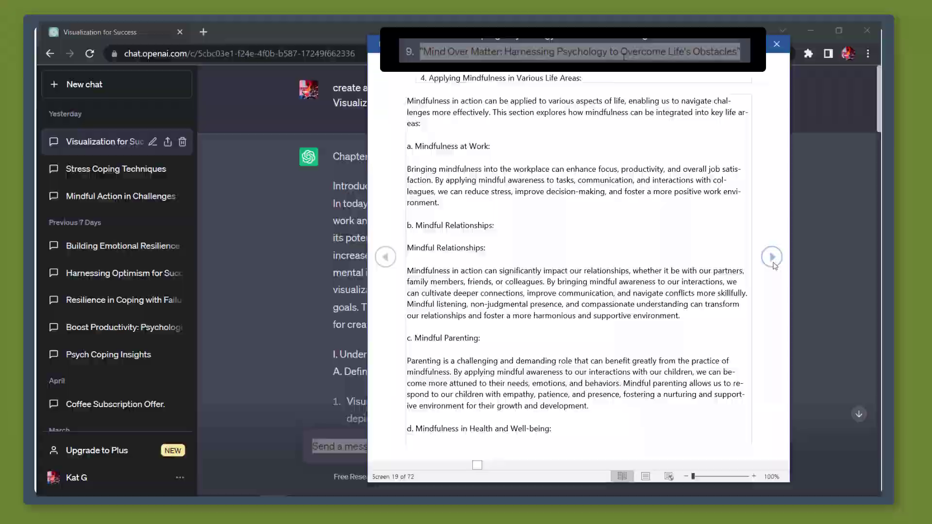